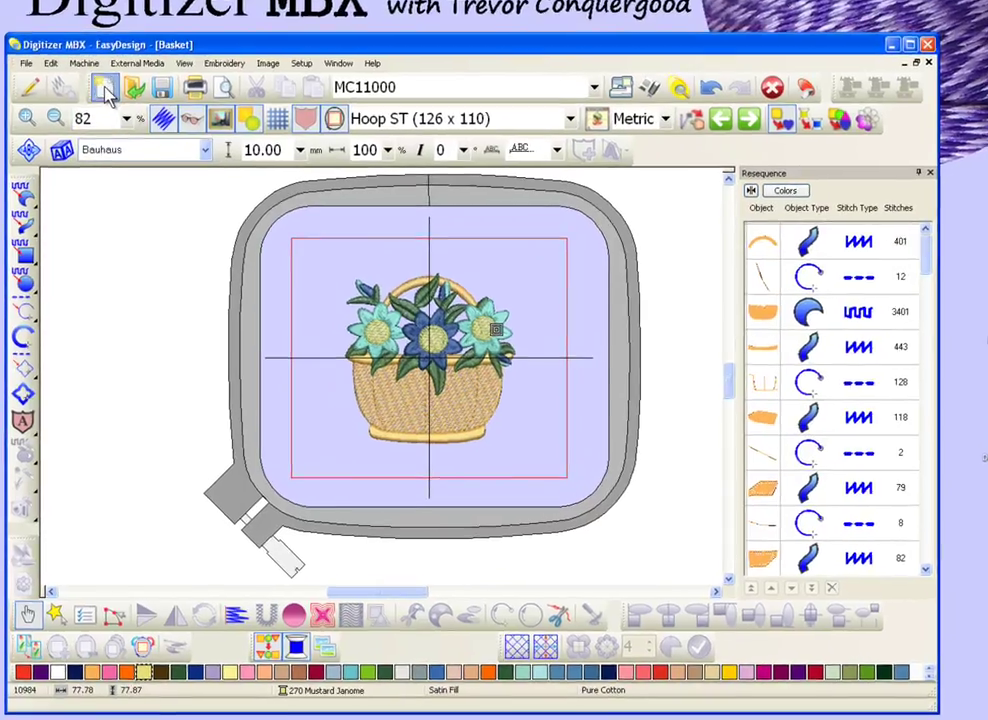
# - Create a new blank design and digitize a small filled circle in the upper-left part of the hoop
pyautogui.click(98, 123)
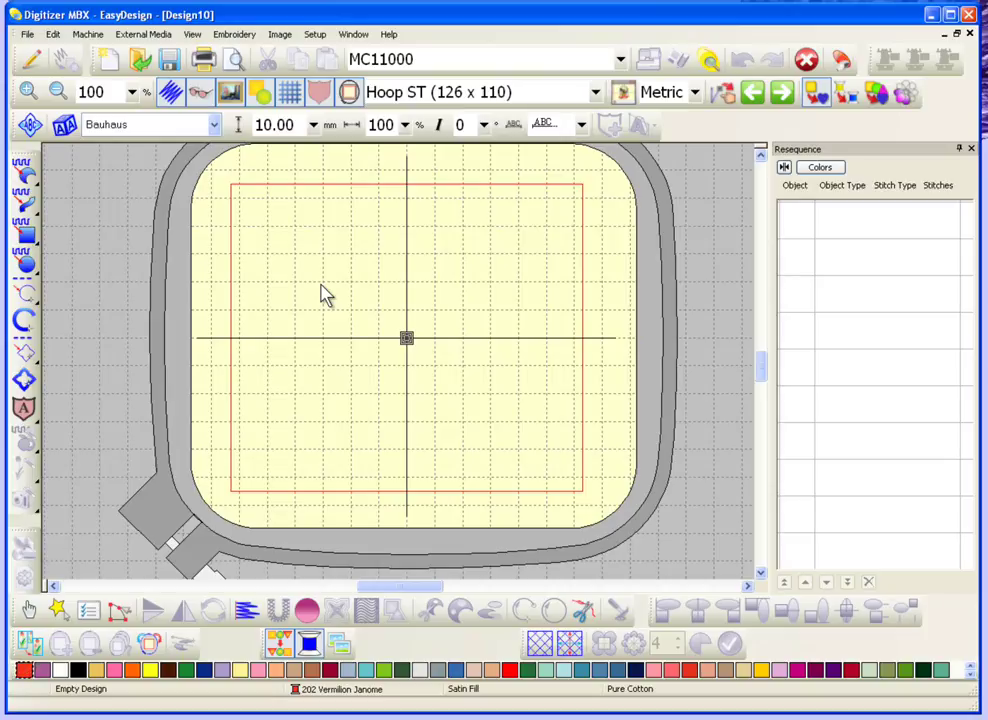
pyautogui.click(27, 265)
pyautogui.click(302, 252)
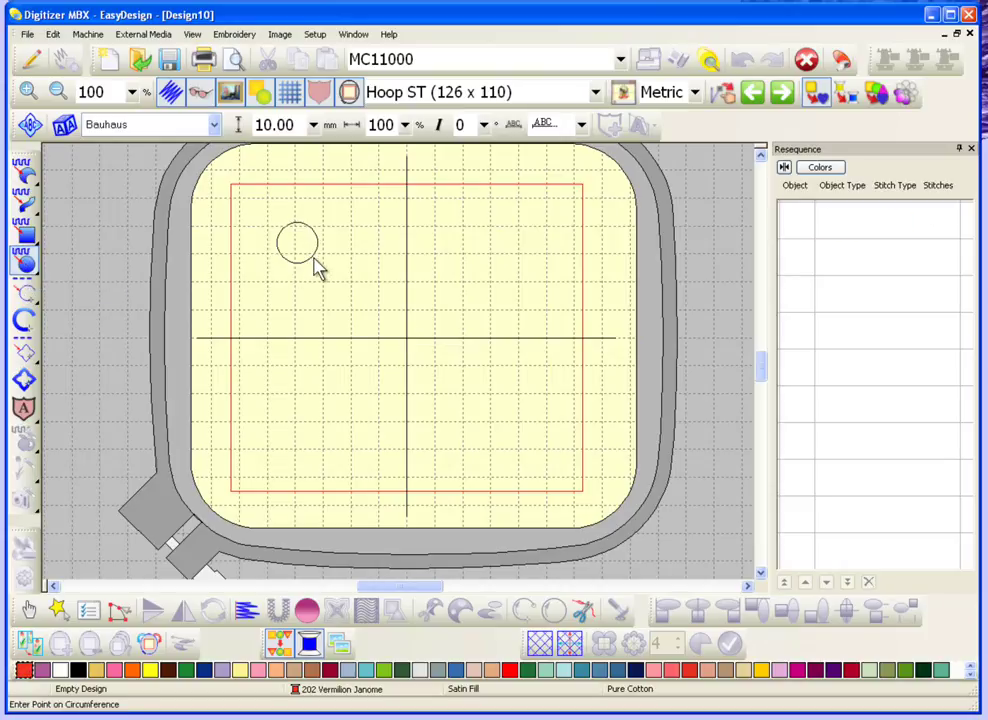
pyautogui.click(318, 268)
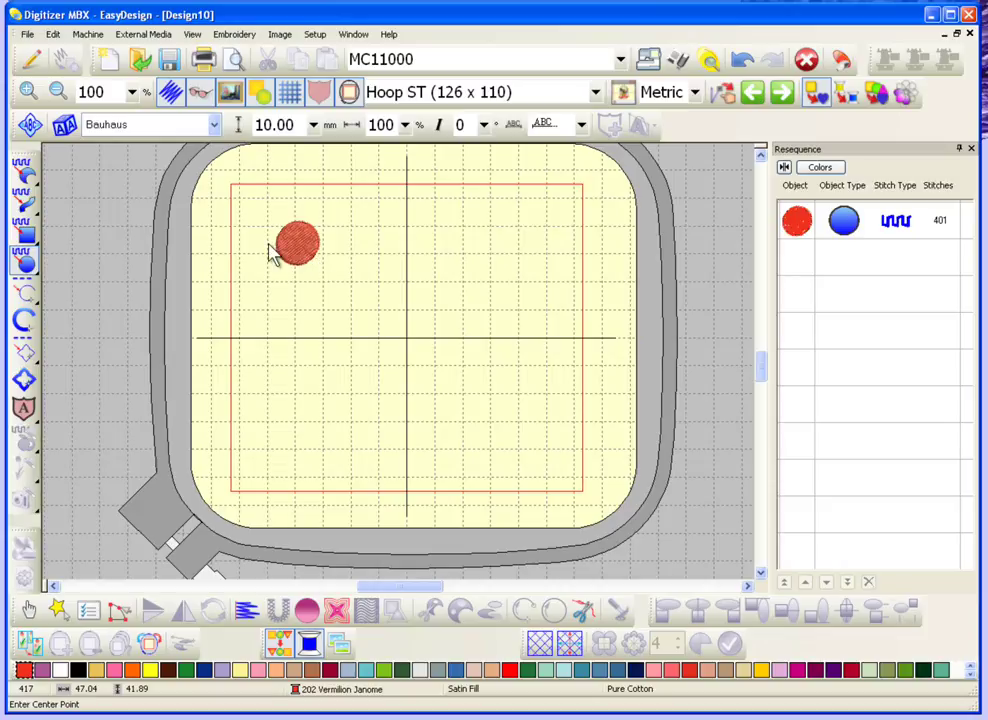
pyautogui.press('b')
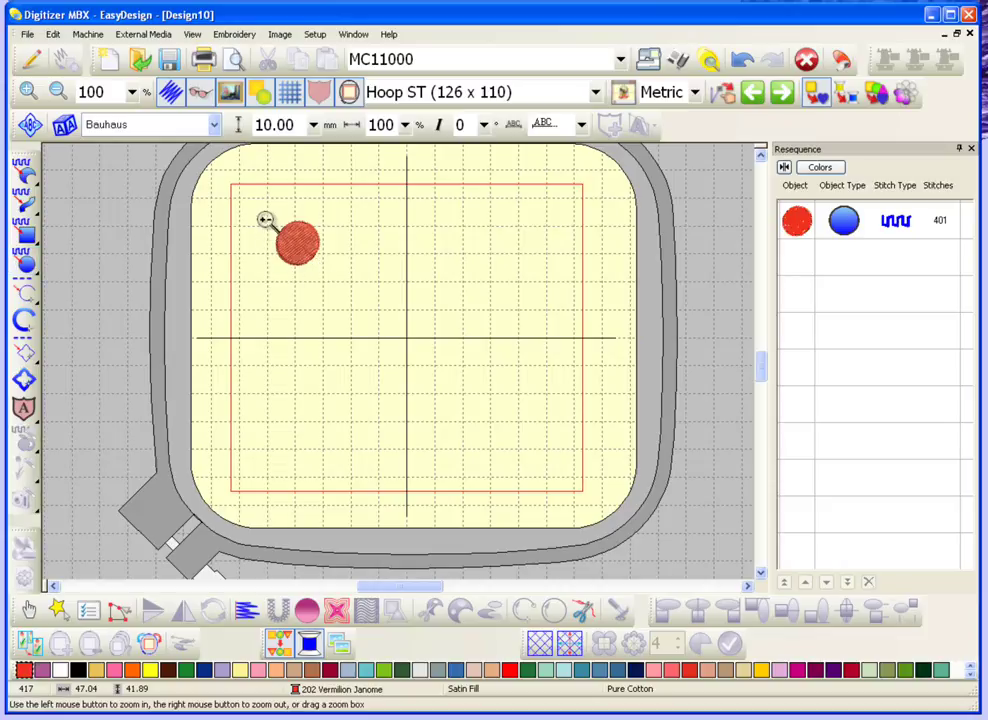
pyautogui.moveTo(268, 218); pyautogui.dragTo(336, 280)
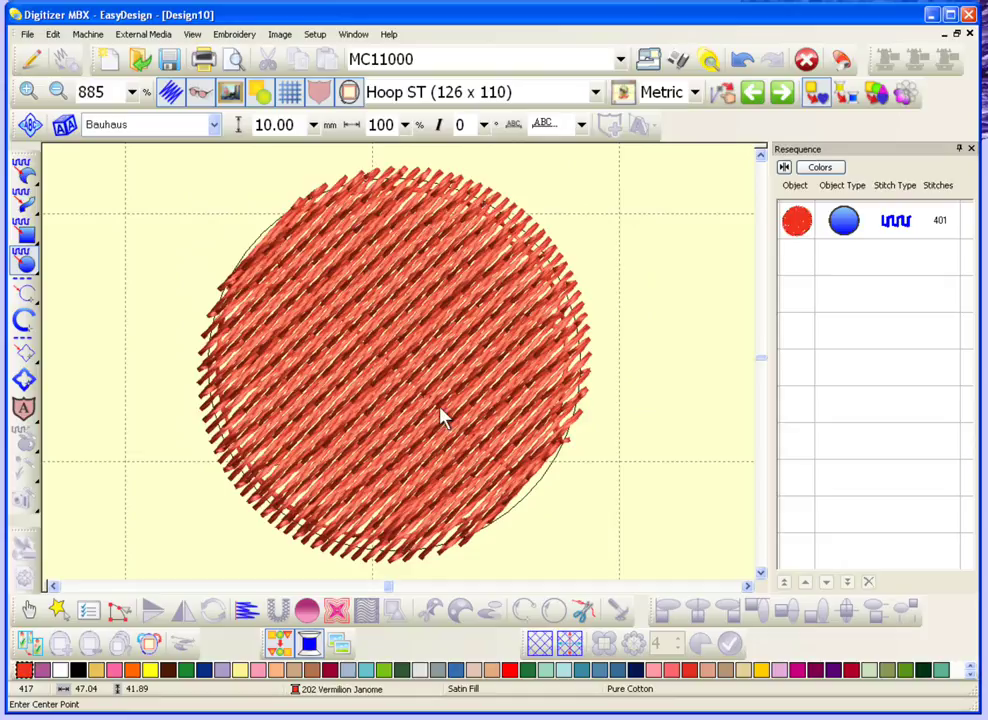
# - Digitize a filled freeform shape with seven corner points to the right of the circle
pyautogui.hotkey('shift', 'z')
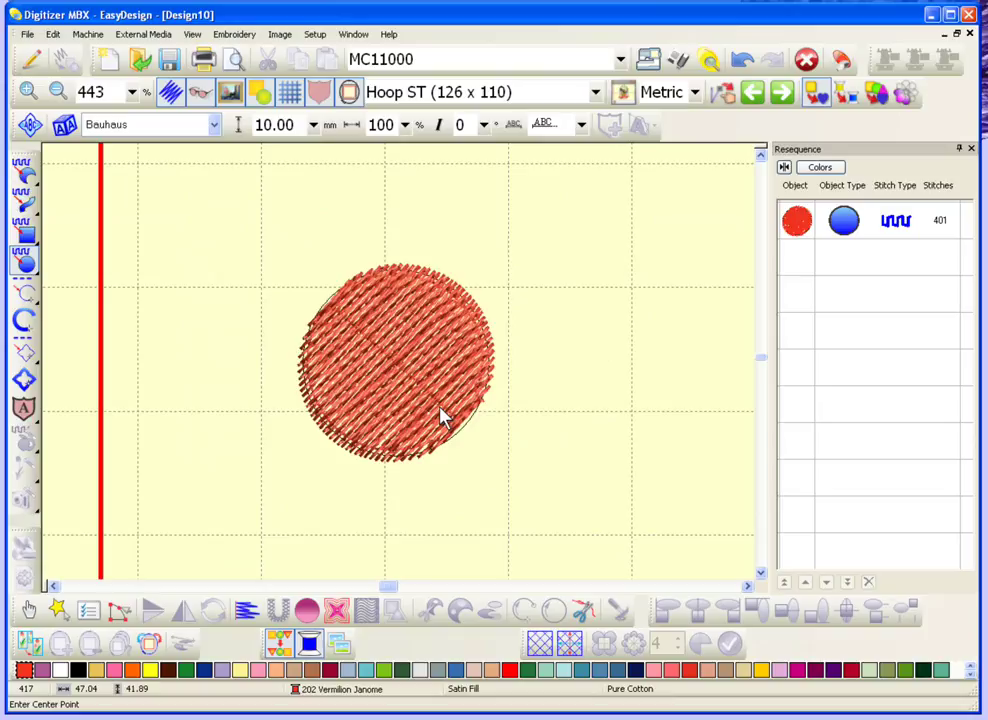
pyautogui.click(24, 172)
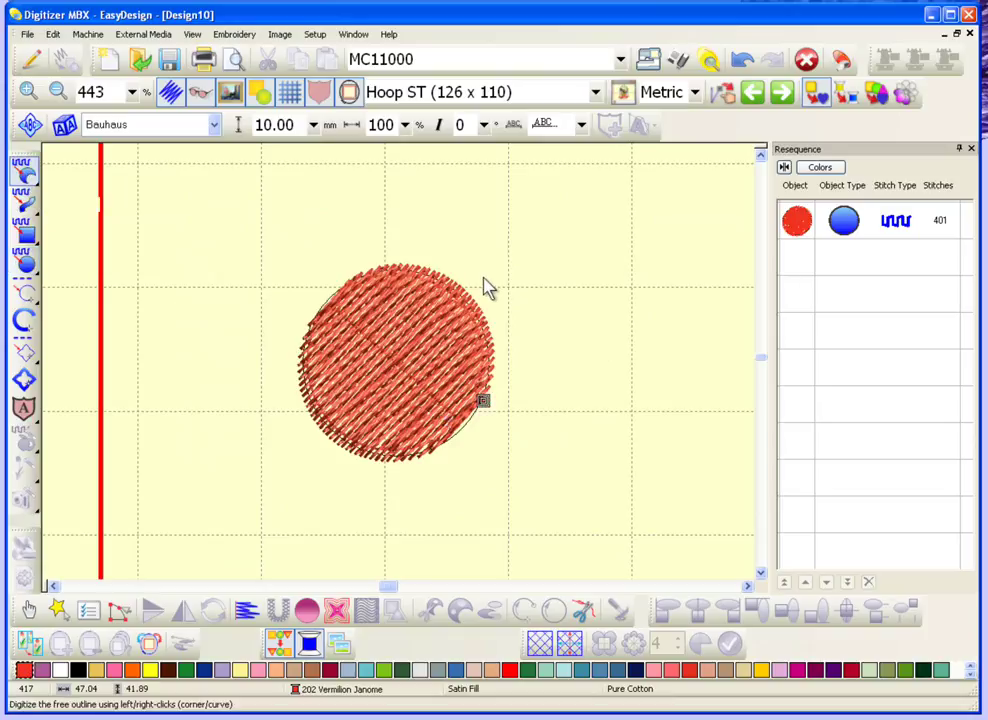
pyautogui.hotkey('shift', 'z')
pyautogui.click(537, 348)
pyautogui.click(621, 288)
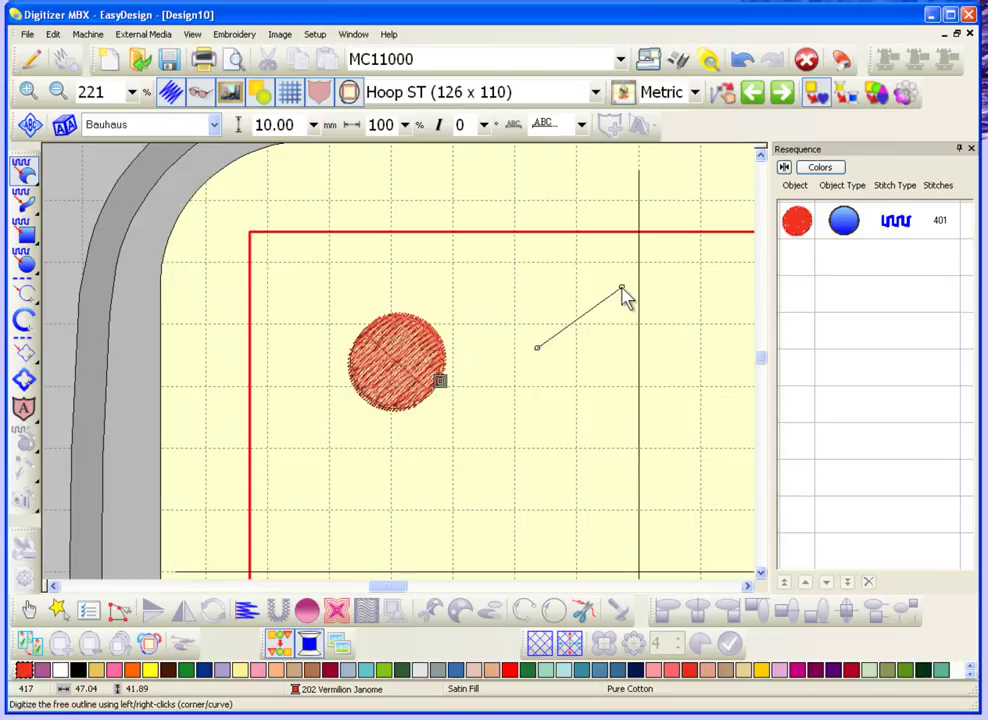
pyautogui.click(689, 410)
pyautogui.click(614, 473)
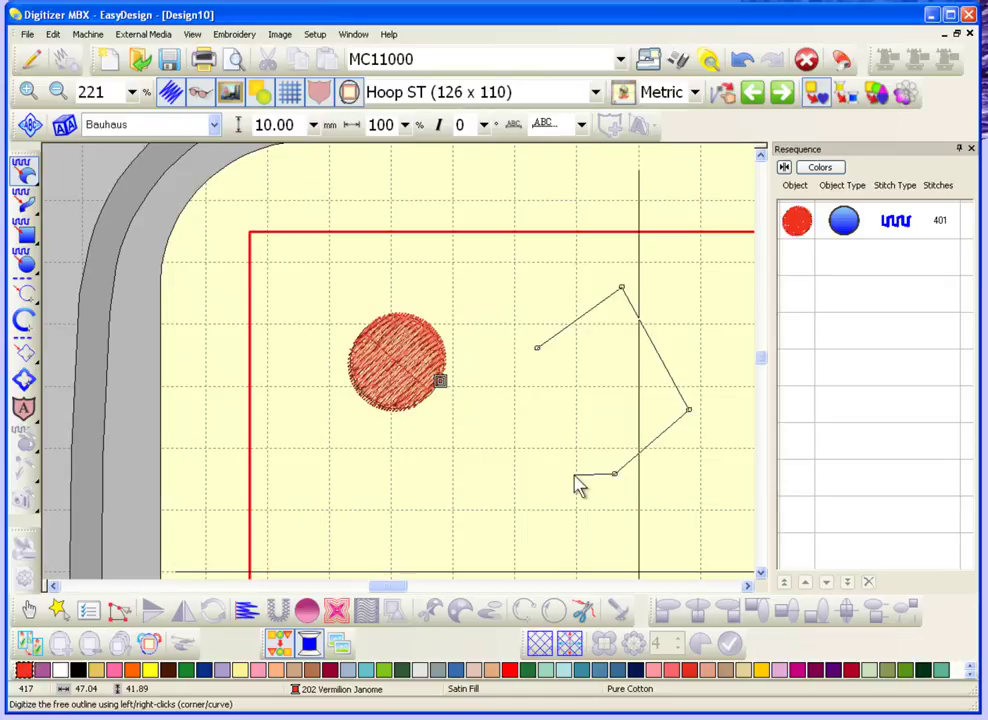
pyautogui.click(569, 474)
pyautogui.click(596, 397)
pyautogui.click(507, 398)
pyautogui.press('Return')
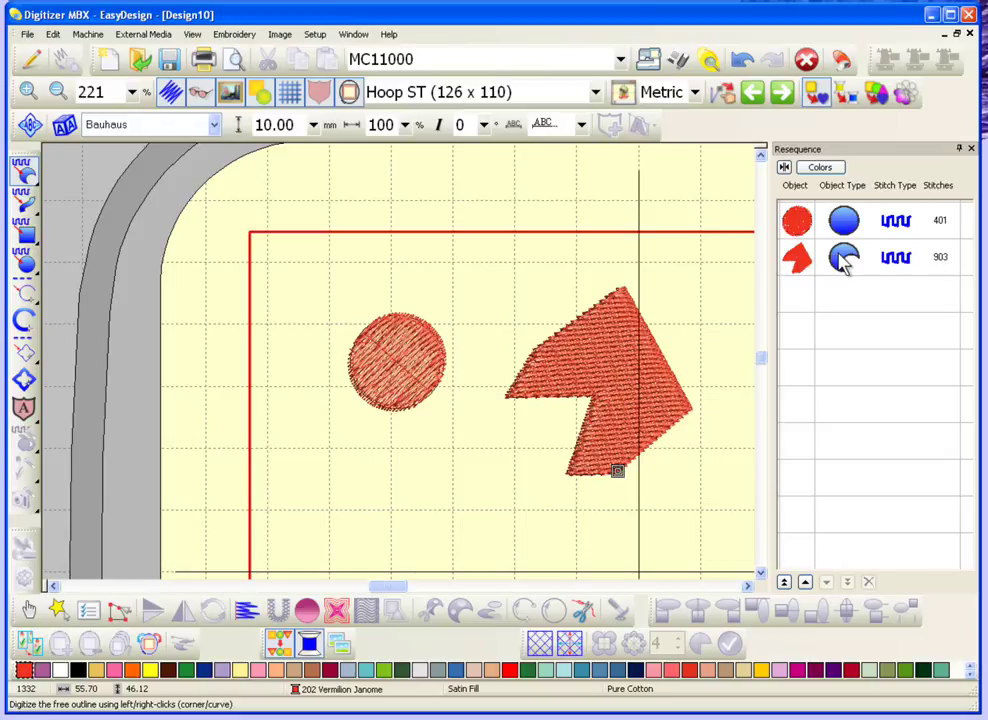
# - Change the freeform shape's fill stitch type to Cross Stitch in its object details, then deselect it
pyautogui.click(27, 617)
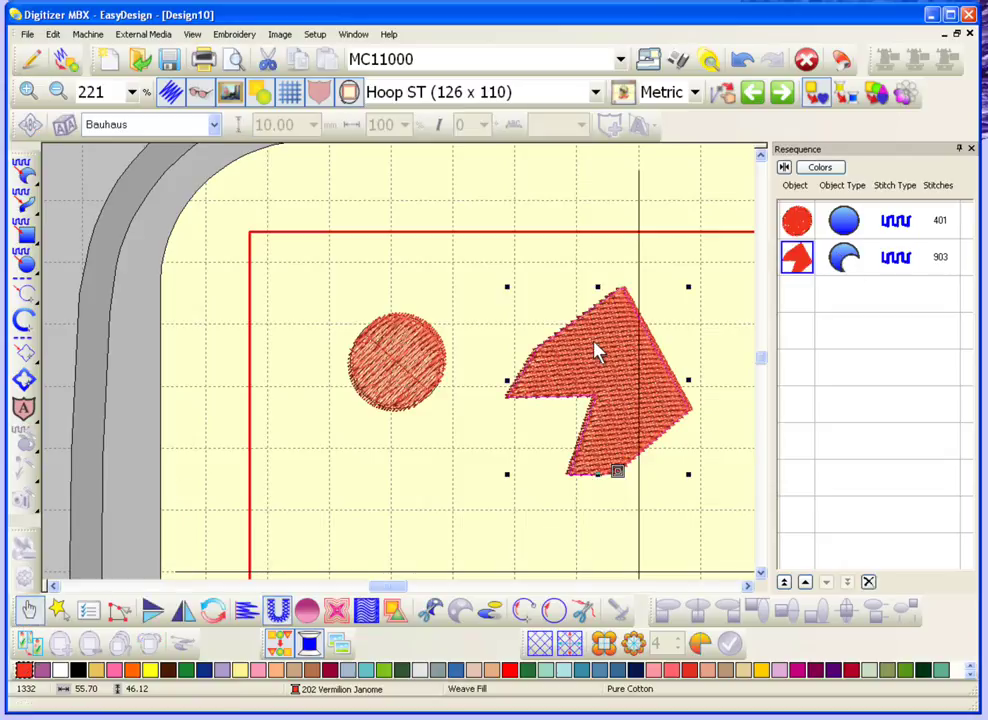
pyautogui.click(89, 612)
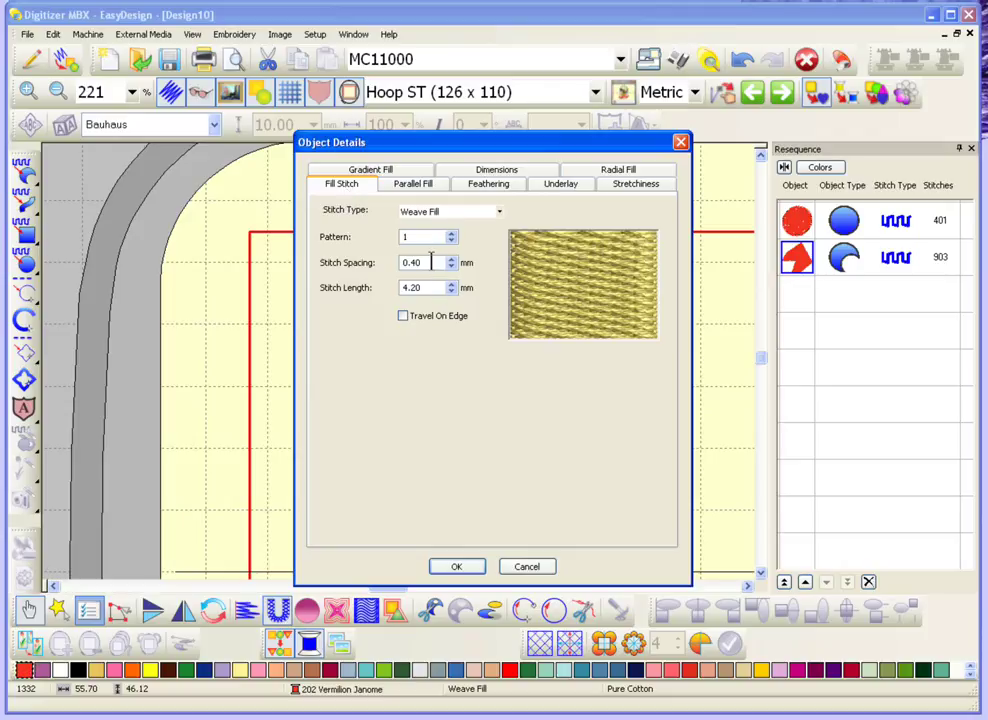
pyautogui.click(441, 213)
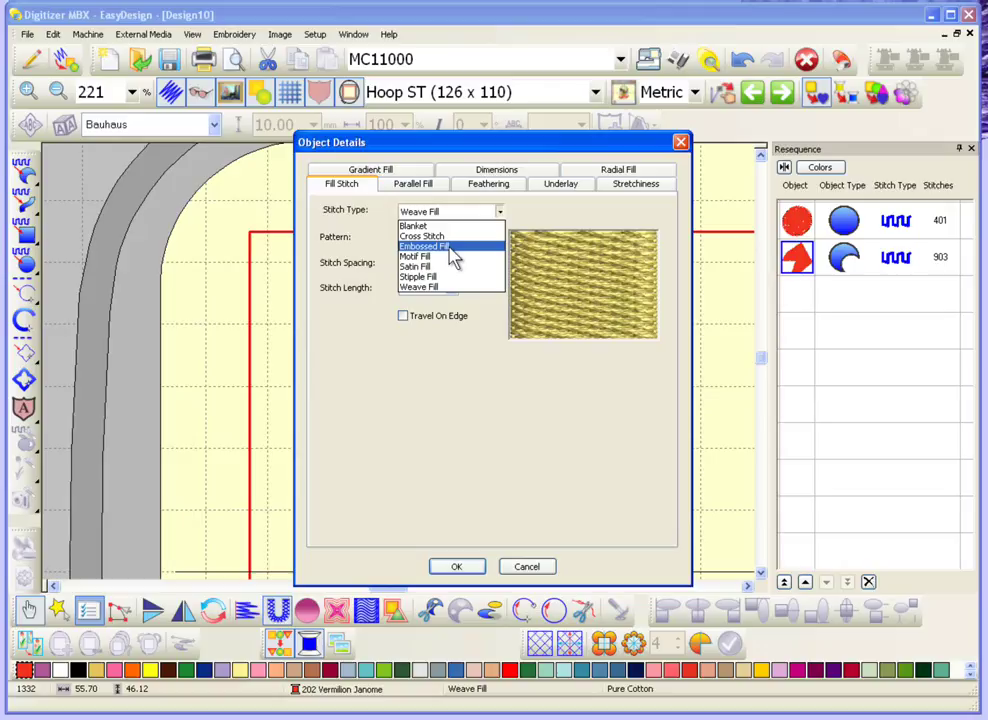
pyautogui.click(451, 238)
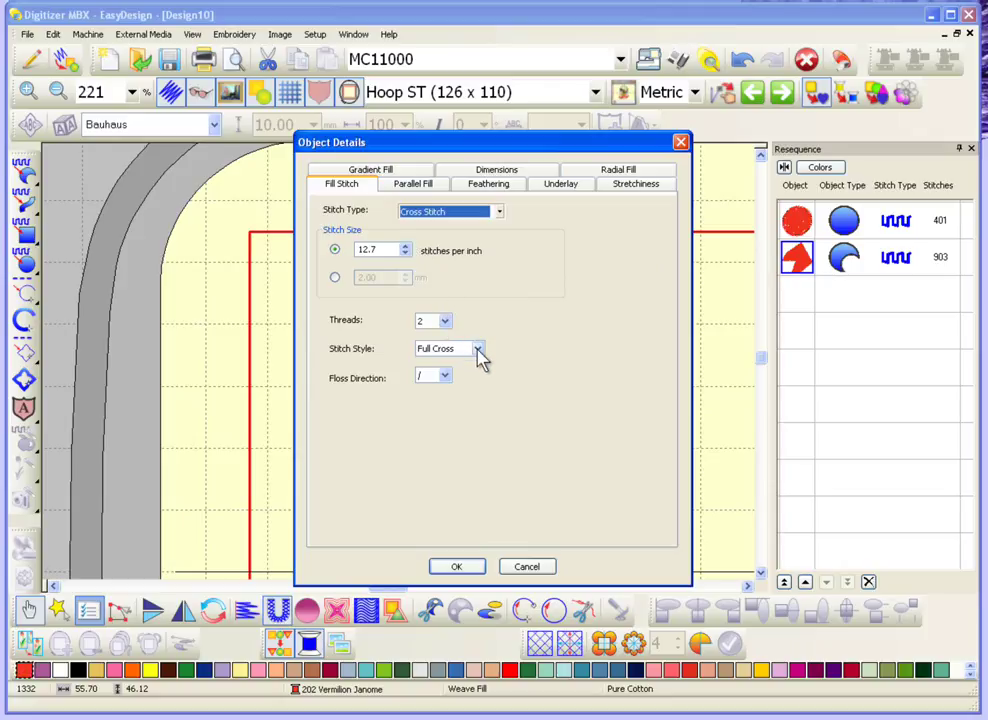
pyautogui.click(457, 567)
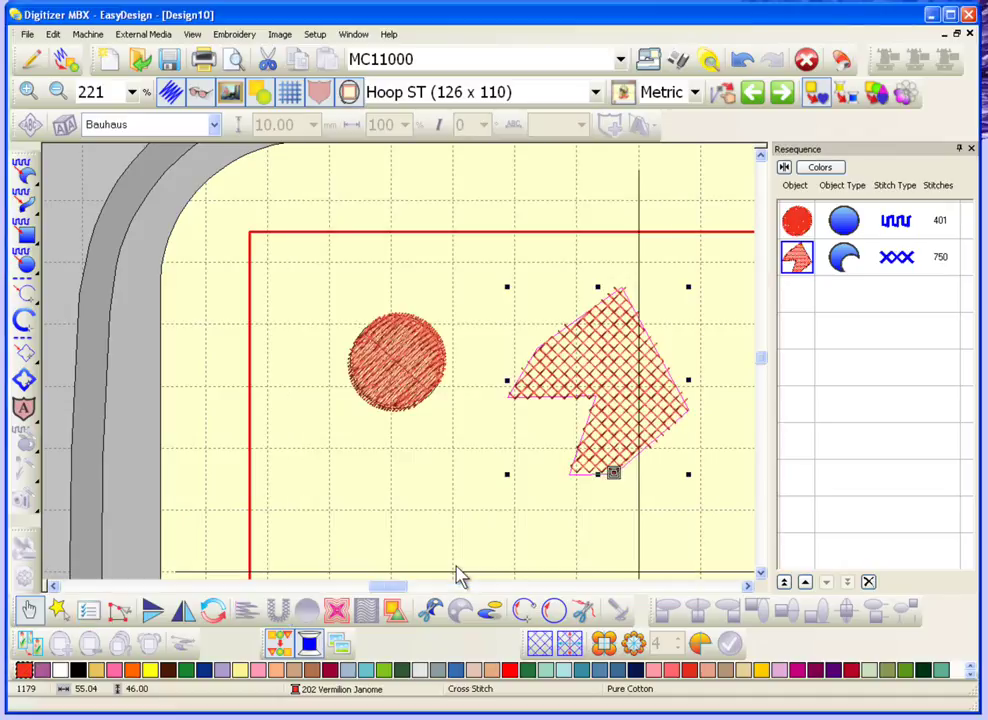
pyautogui.click(505, 255)
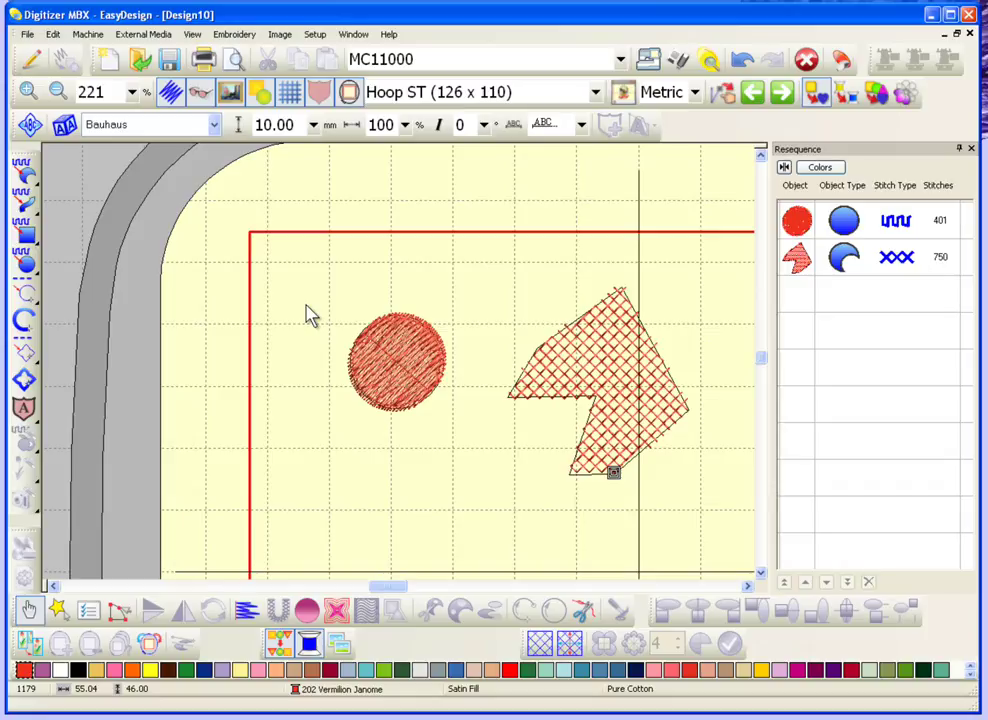
# - Digitize a short horizontal satin border line below the circle and the freeform shape
pyautogui.click(24, 322)
pyautogui.click(413, 507)
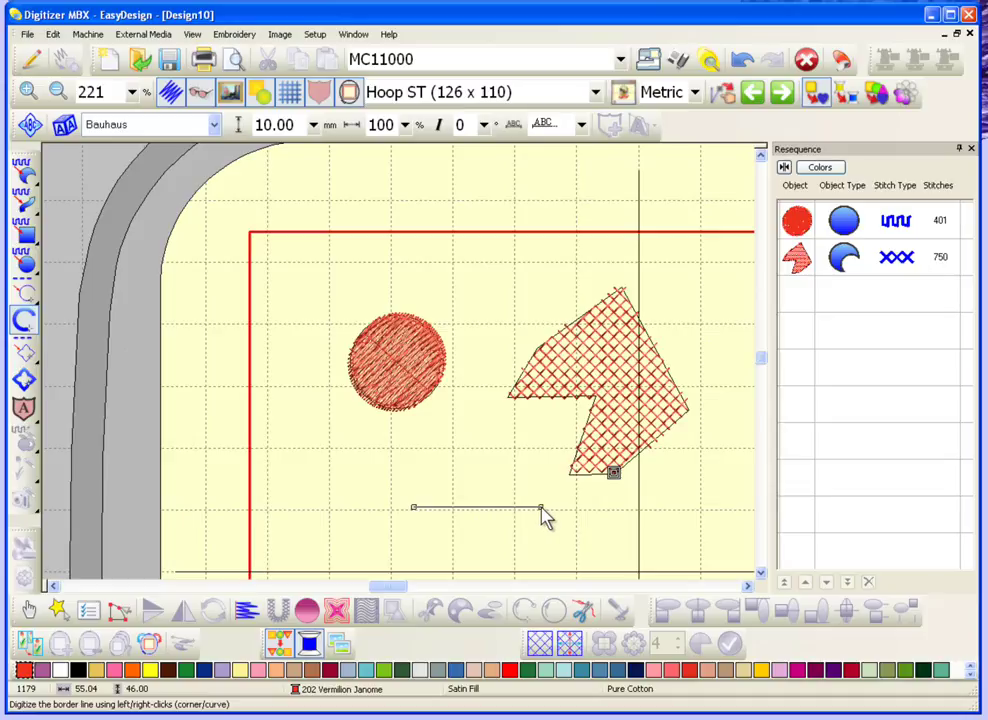
pyautogui.click(543, 514)
pyautogui.press('Return')
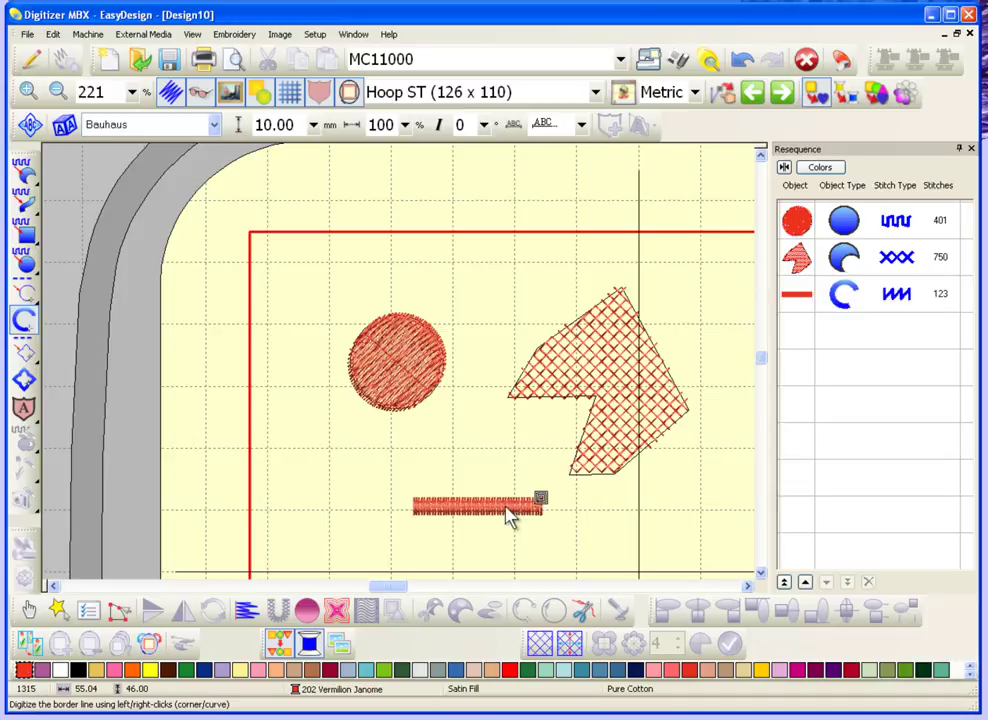
# - Check the satin line's underlay settings in its object details and set the line's width to 4 mm
pyautogui.press('b')
pyautogui.moveTo(436, 490); pyautogui.dragTo(488, 520)
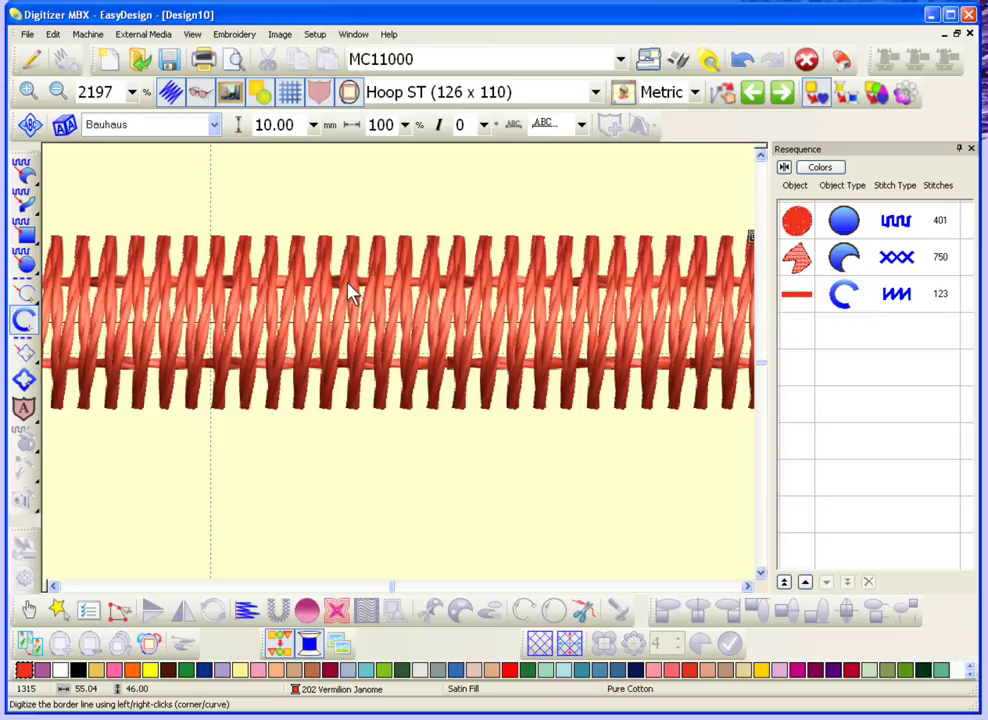
pyautogui.click(33, 605)
pyautogui.doubleClick(410, 324)
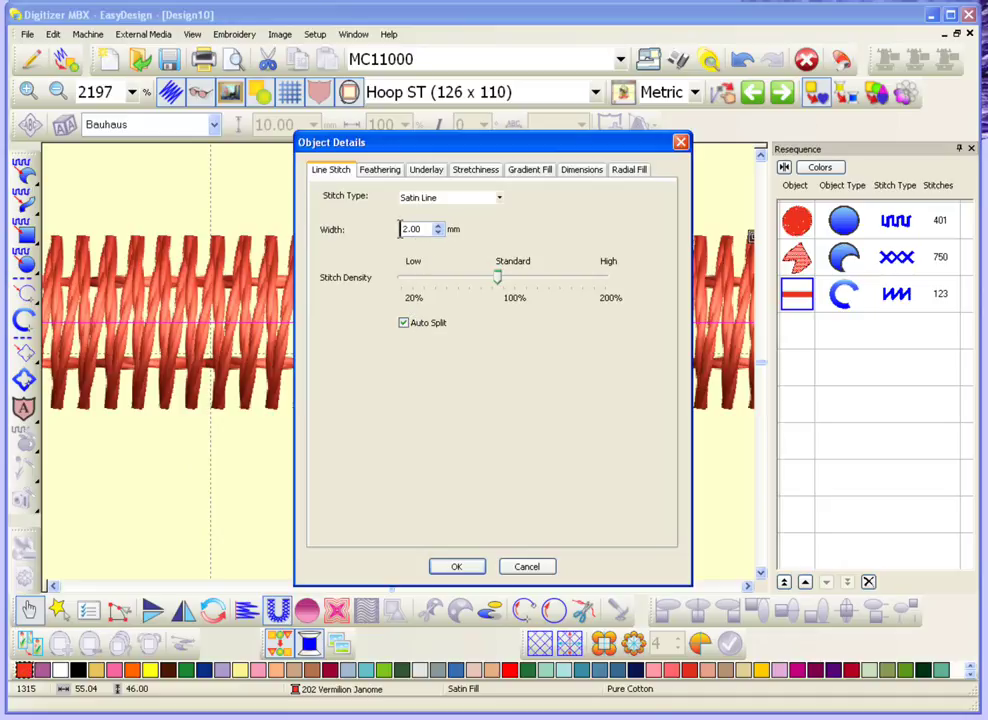
pyautogui.click(428, 173)
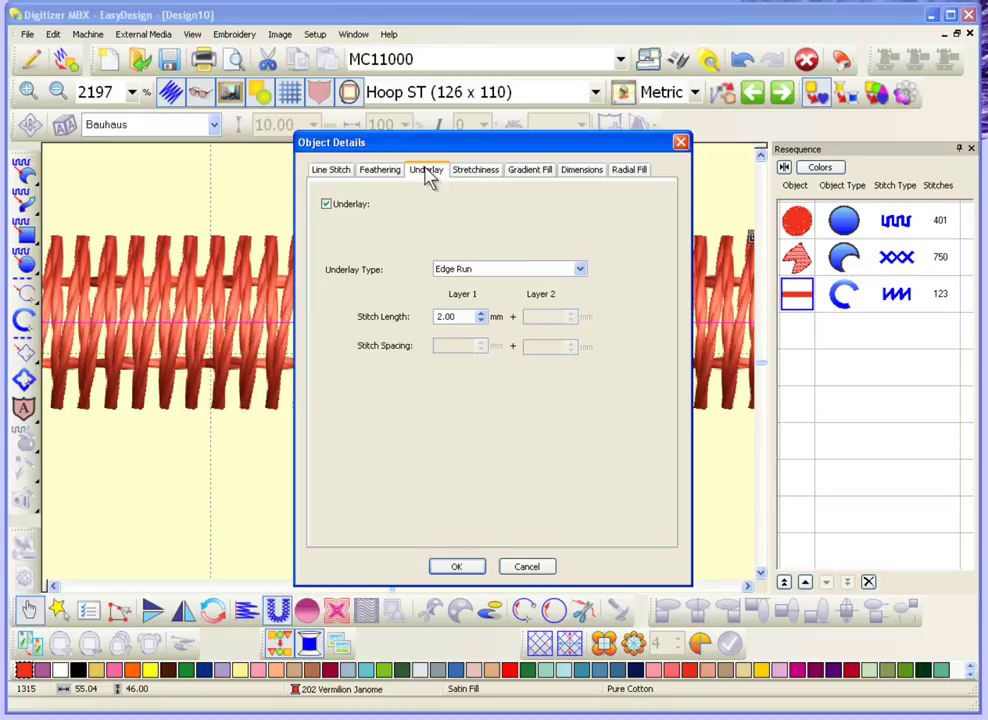
pyautogui.click(331, 172)
pyautogui.doubleClick(410, 229)
pyautogui.write('4')
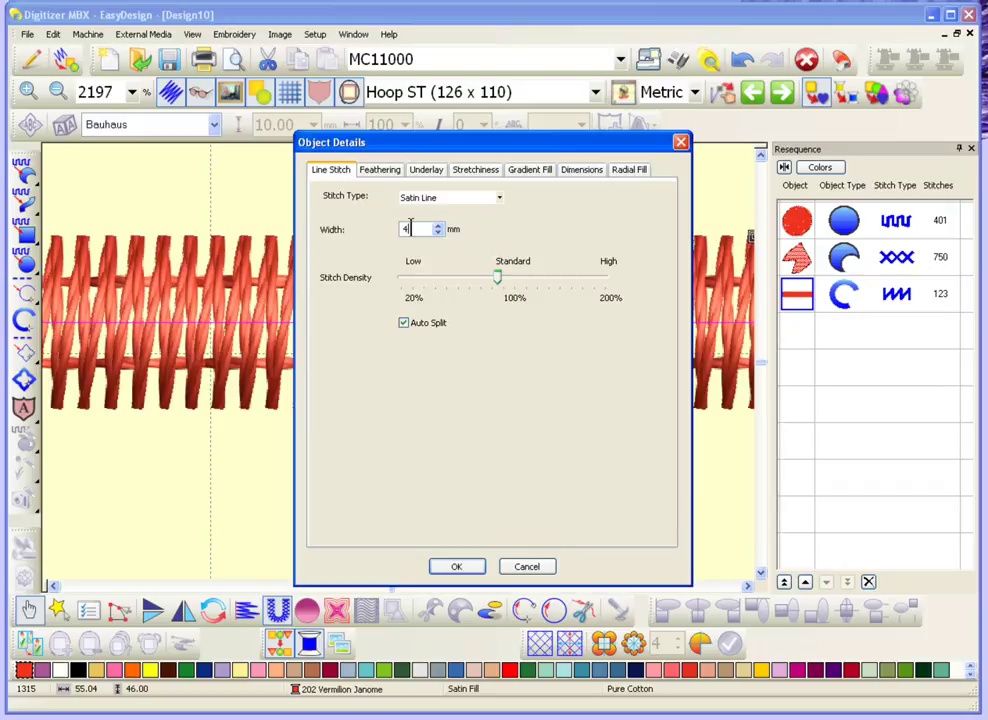
pyautogui.click(456, 566)
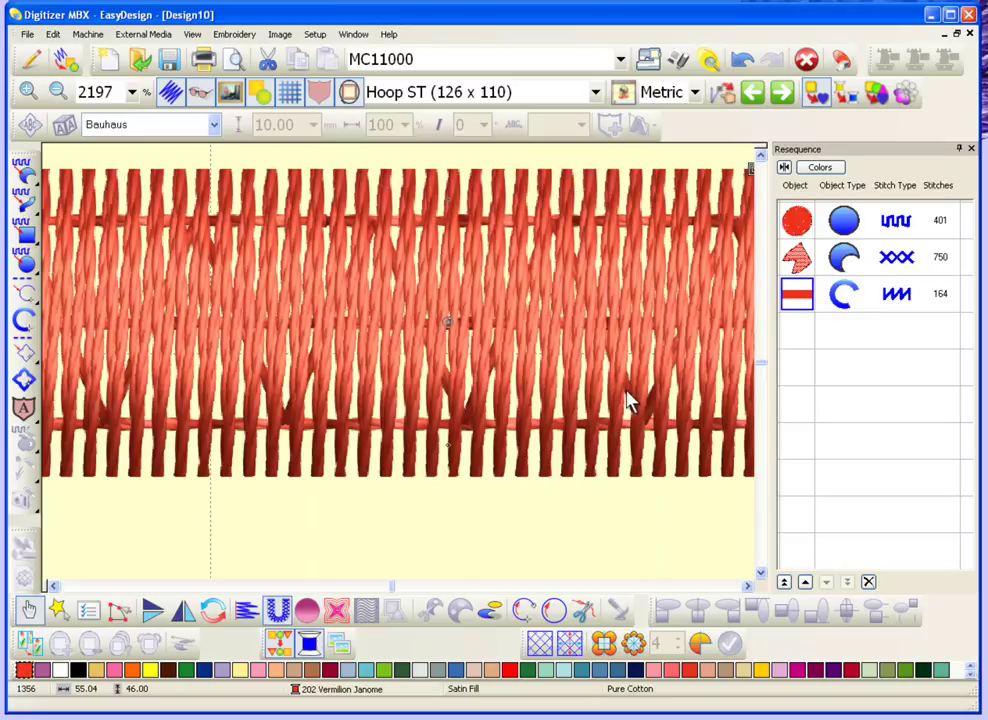
# - Save the design under the name "shapes" in the training folder as a Digitizer MBX V4.0 (*.JAN) file
pyautogui.scroll(-2, 628, 400)
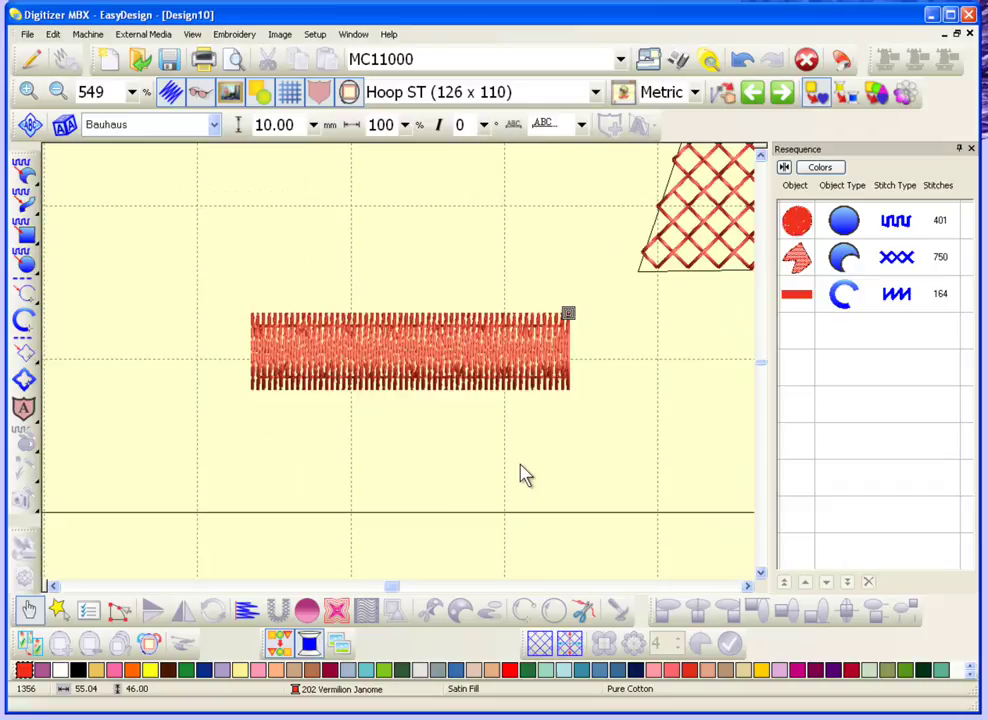
pyautogui.press('0')
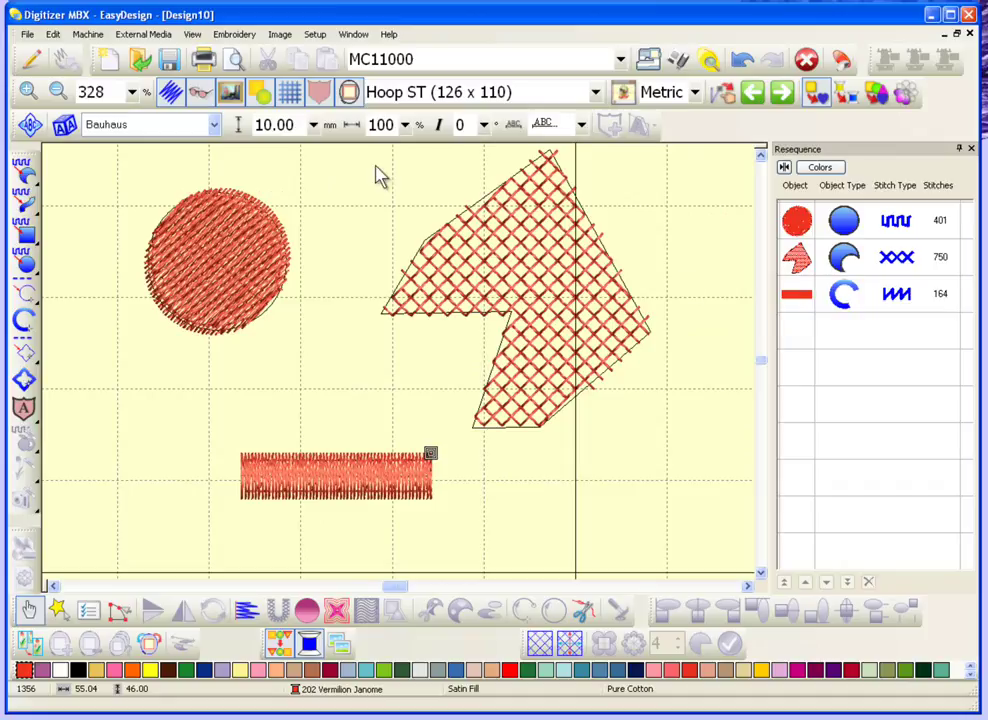
pyautogui.click(28, 36)
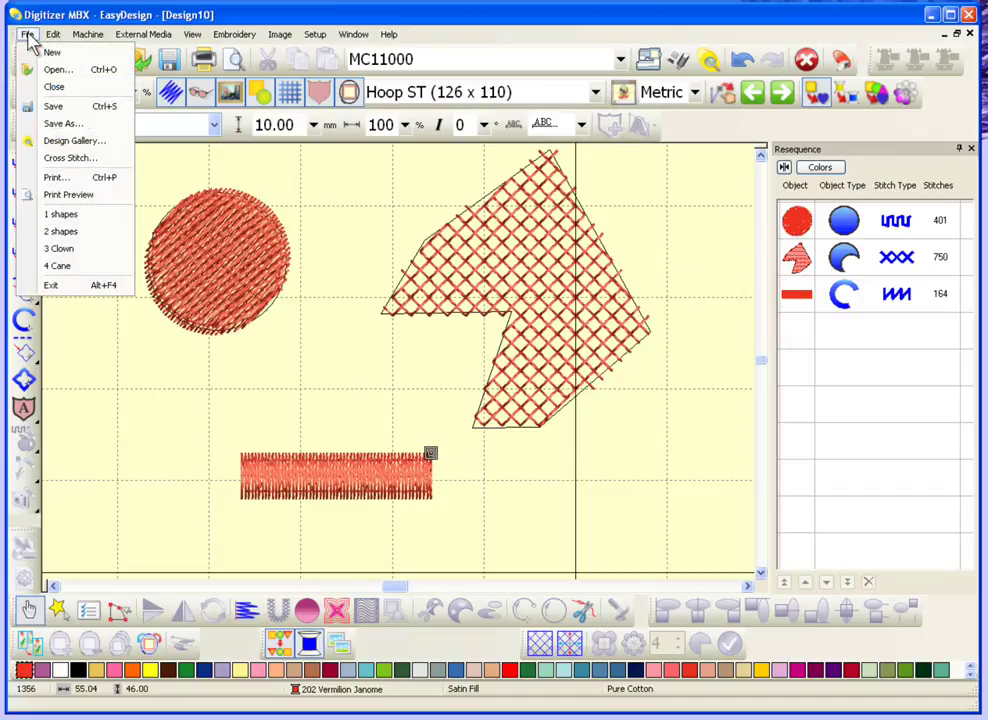
pyautogui.click(60, 126)
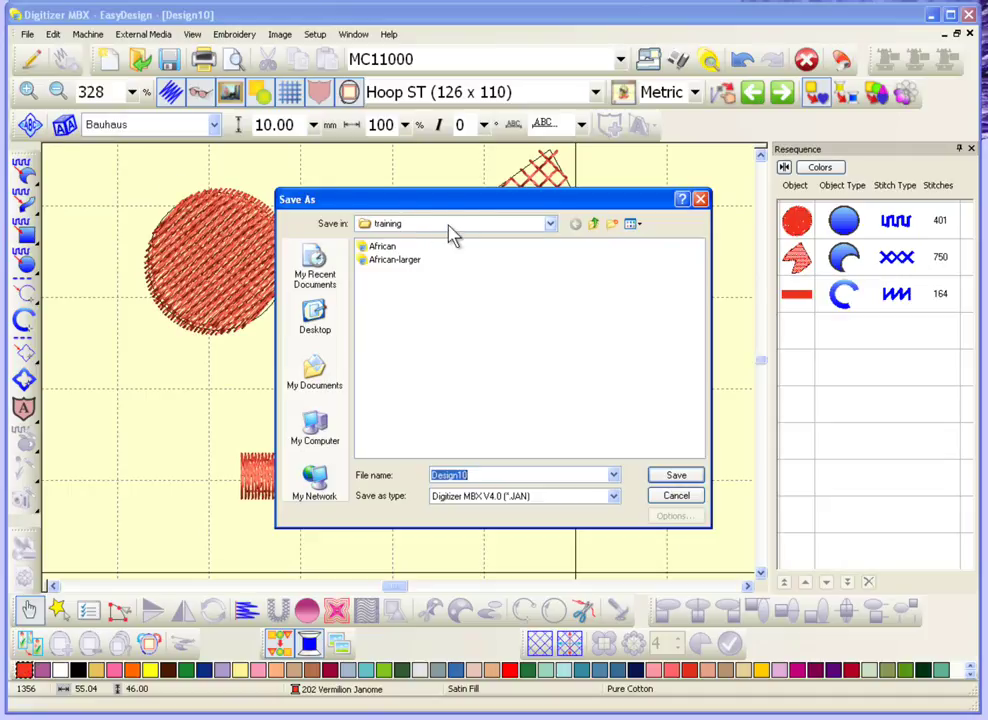
pyautogui.doubleClick(476, 474)
pyautogui.write('sh')
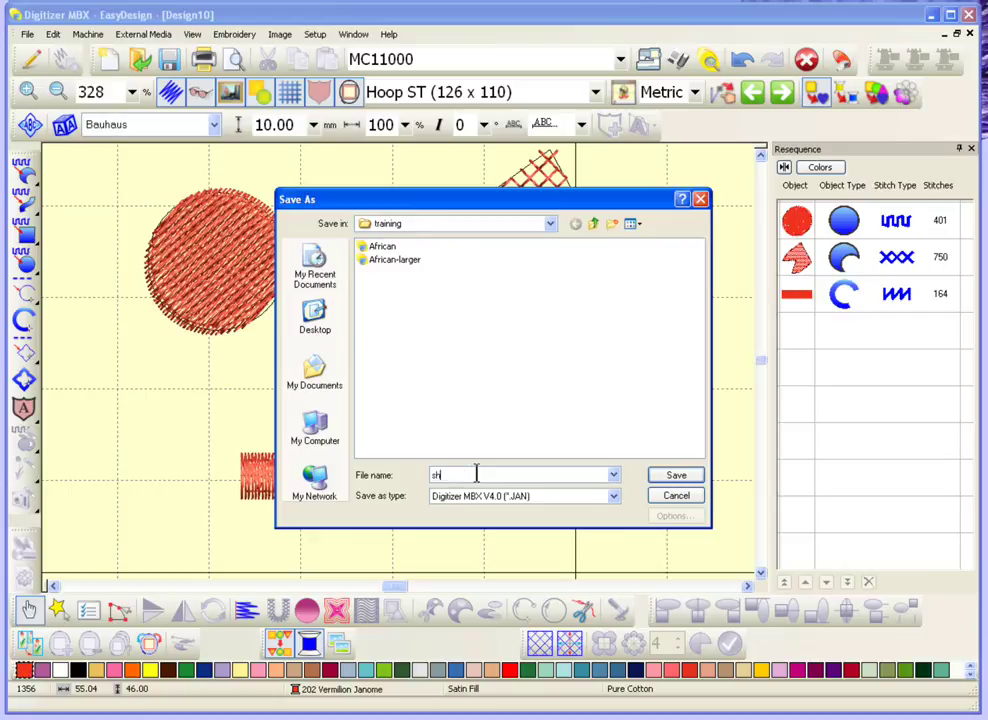
pyautogui.write('apes')
pyautogui.click(676, 476)
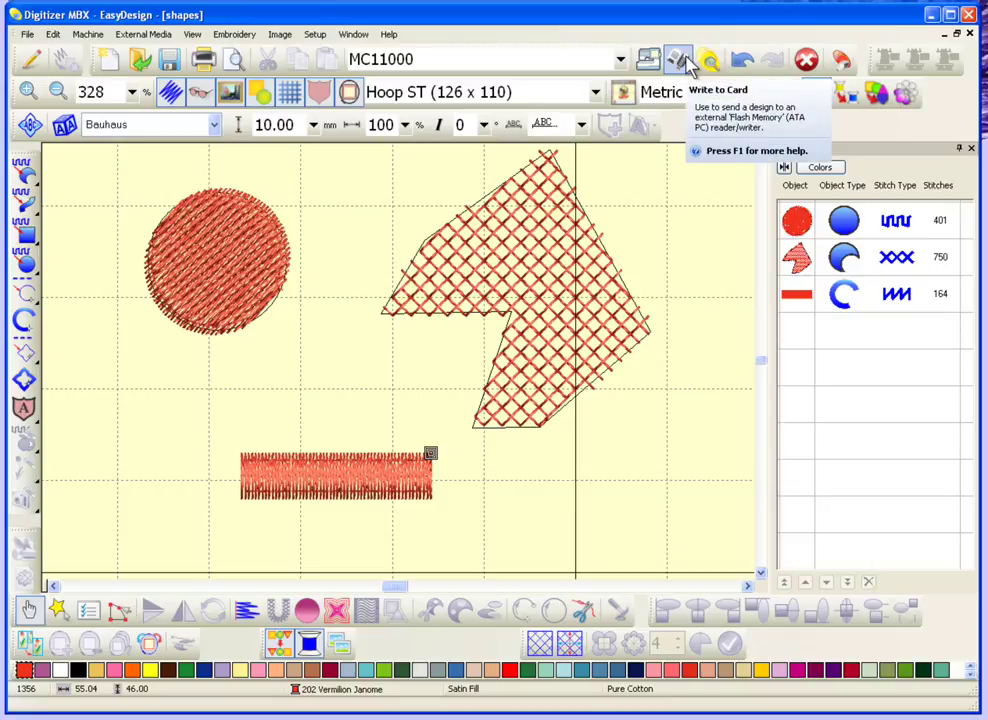
# - Save a copy of the design as shapes.JEF in the Janome/Elna/Kenmore (*.JEF) format, then close the design
pyautogui.click(27, 35)
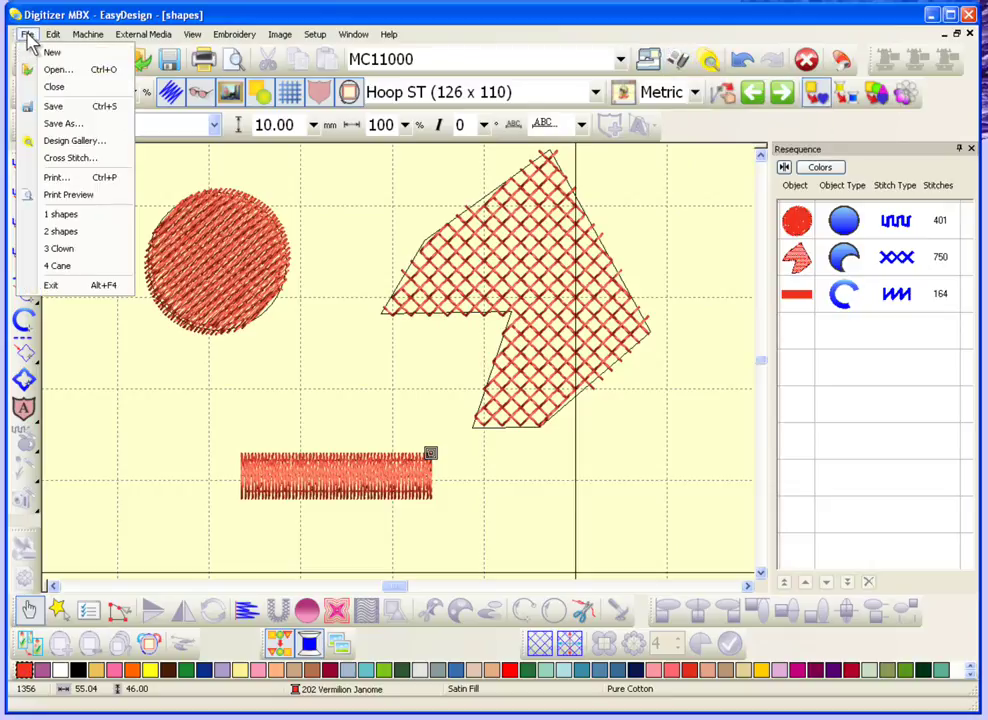
pyautogui.click(64, 124)
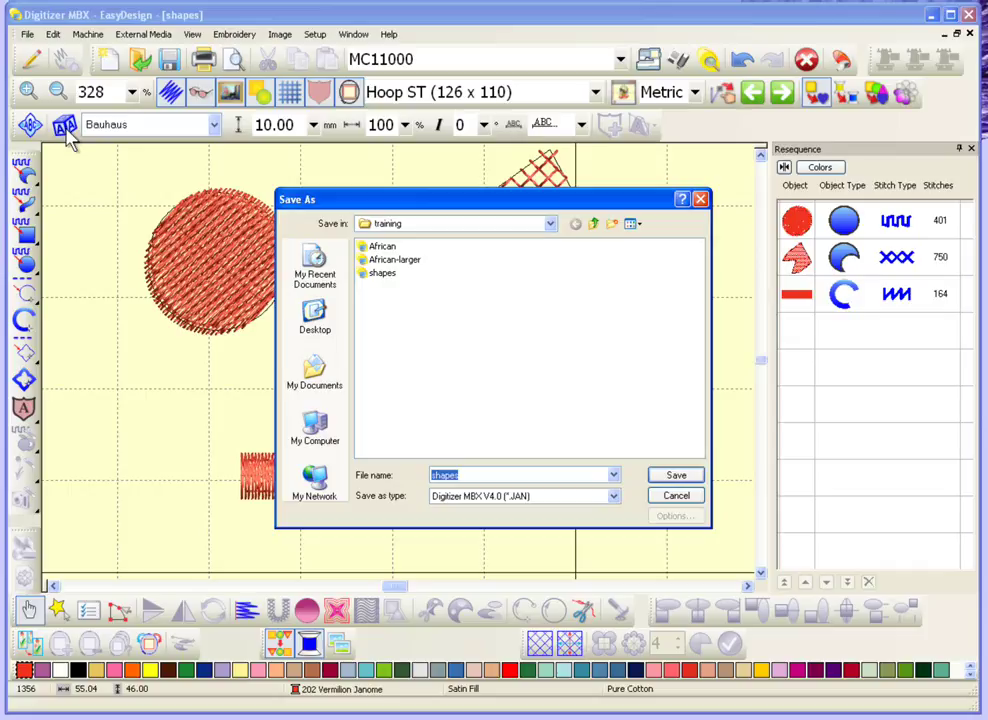
pyautogui.click(538, 498)
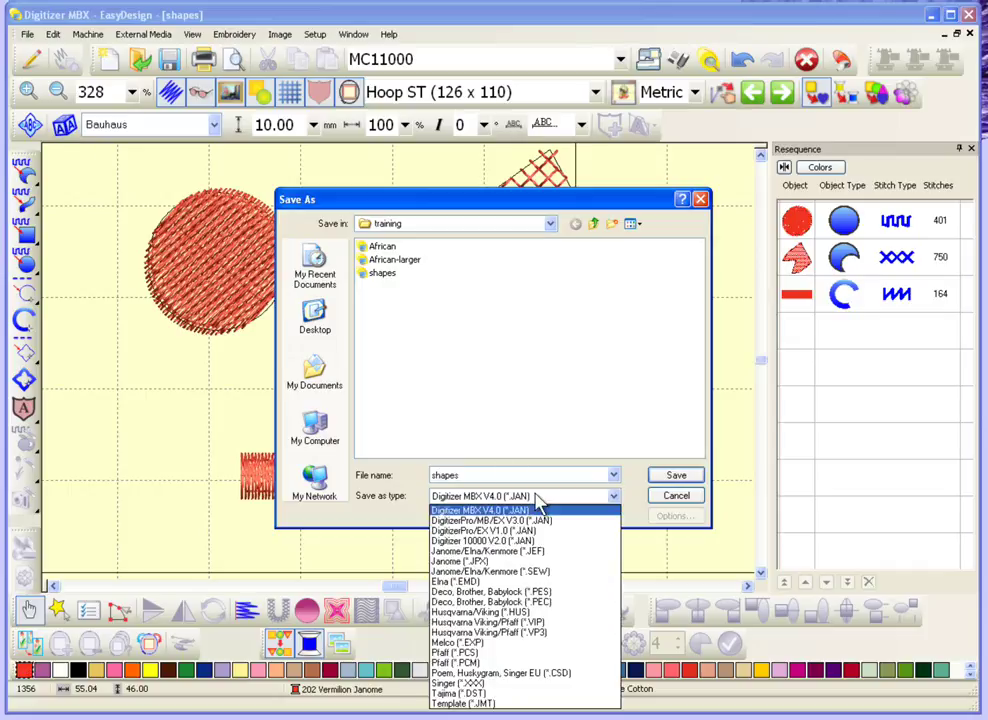
pyautogui.click(552, 553)
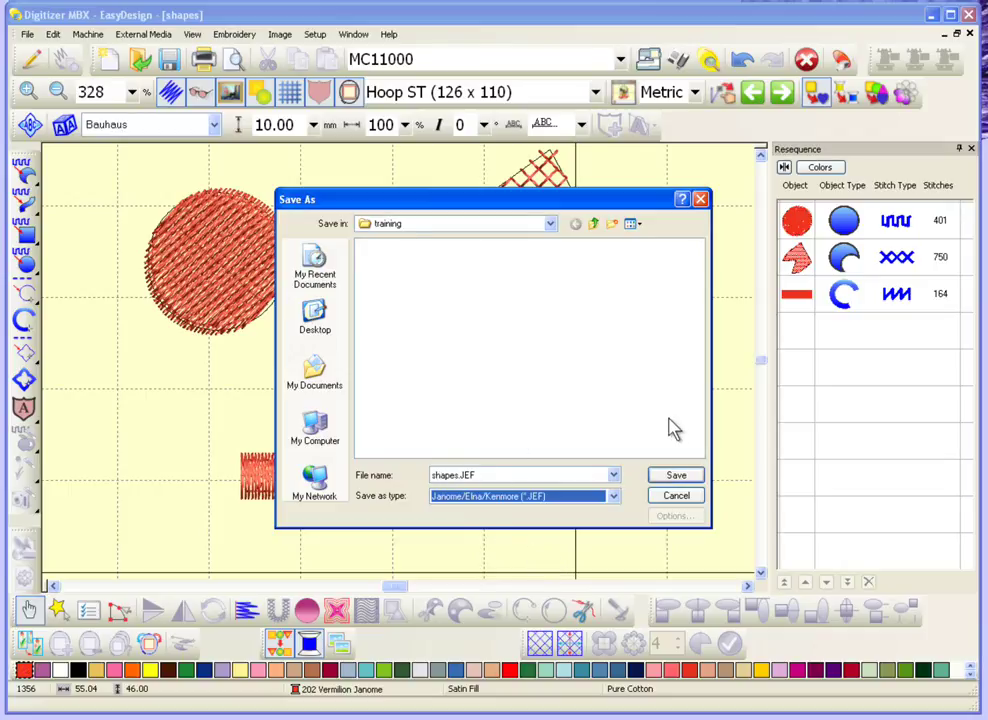
pyautogui.click(677, 478)
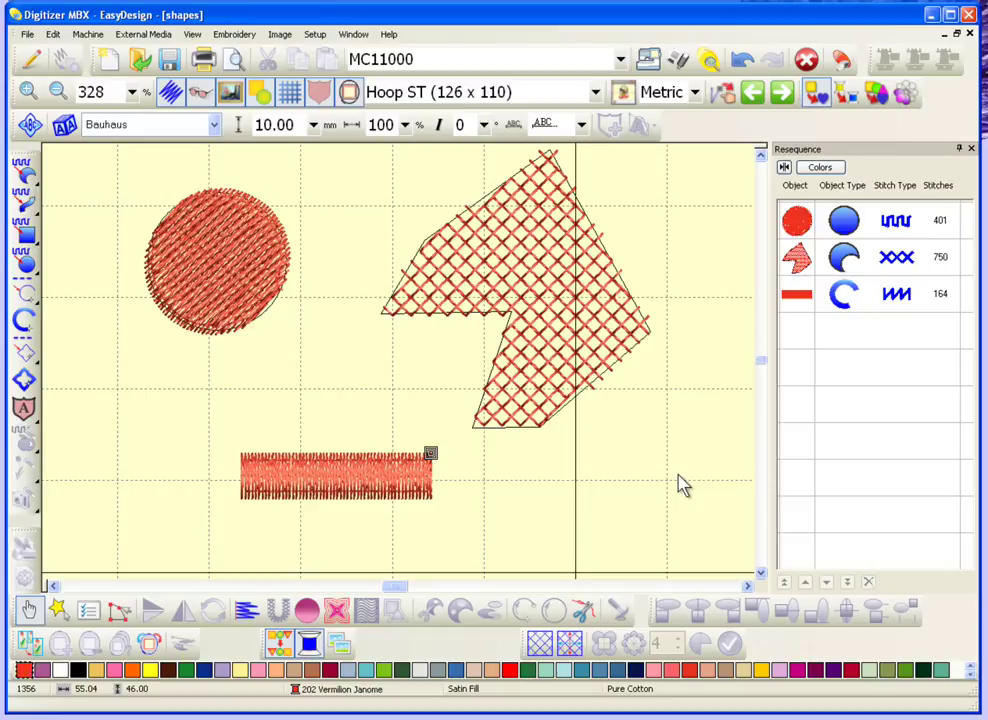
pyautogui.click(969, 34)
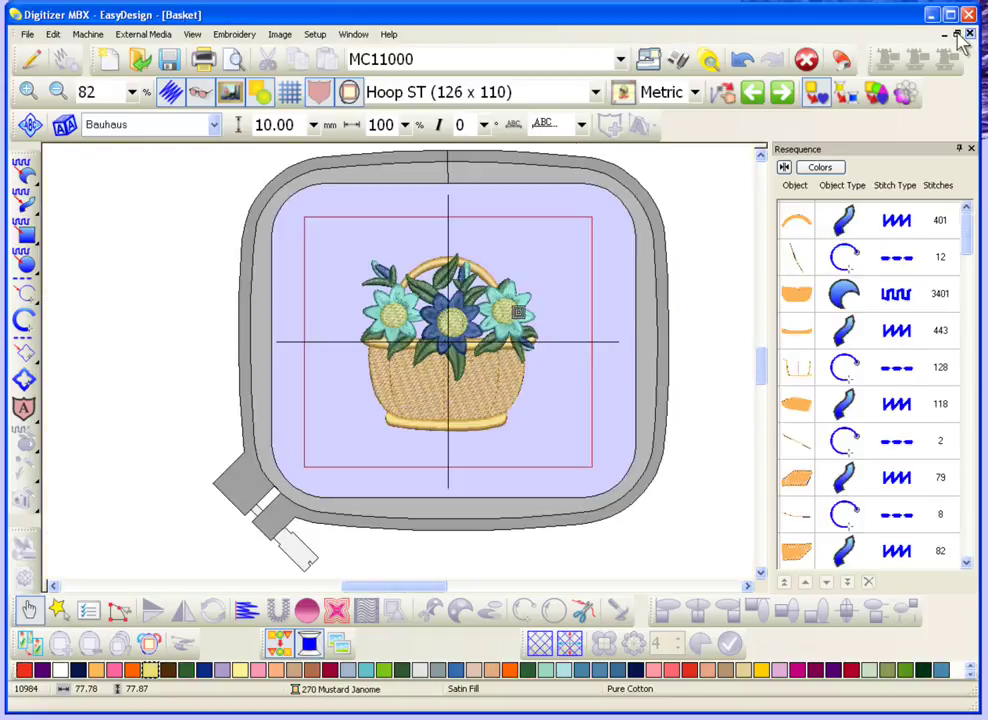
# - Open the shapes design from the training folder in Digitizer MBX V4.0 (*.JAN) format to review its objects, and close it
pyautogui.click(138, 58)
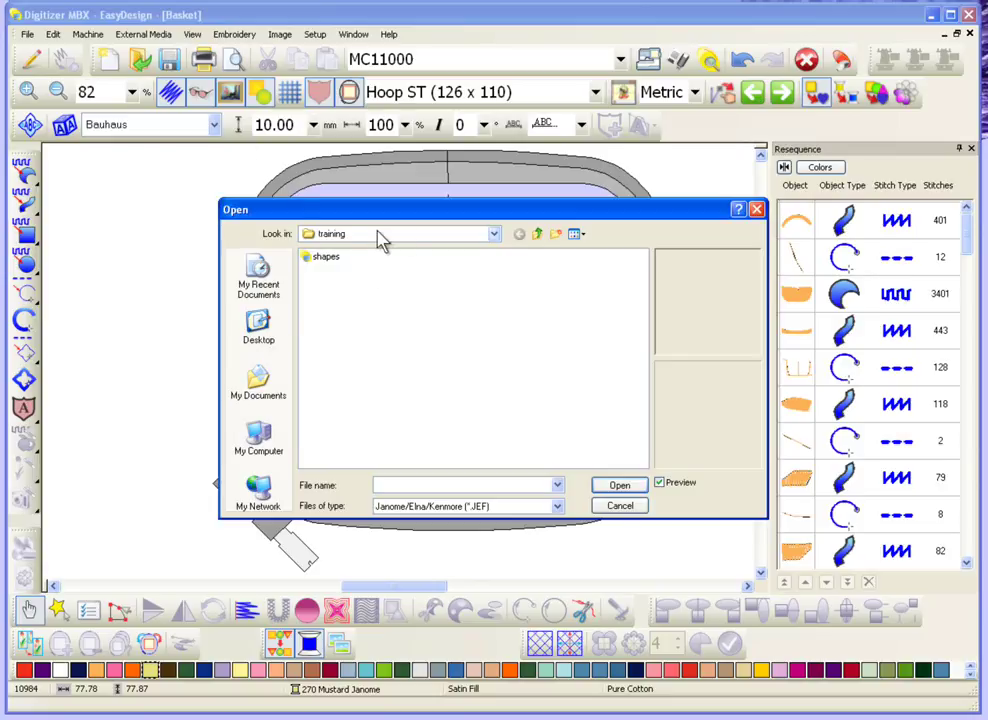
pyautogui.click(557, 506)
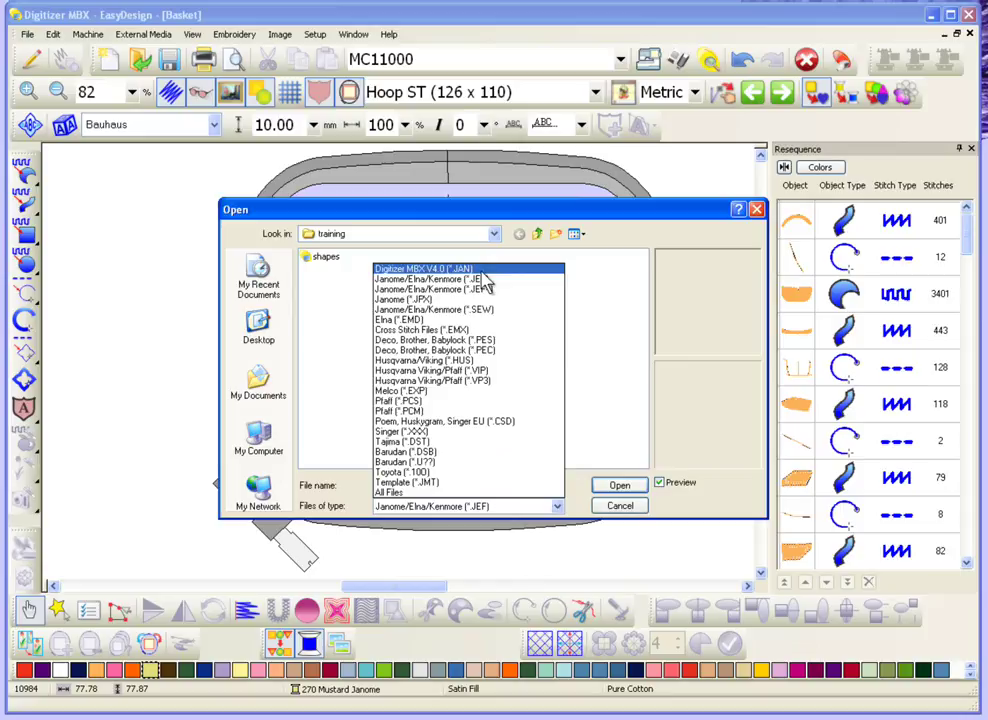
pyautogui.click(420, 270)
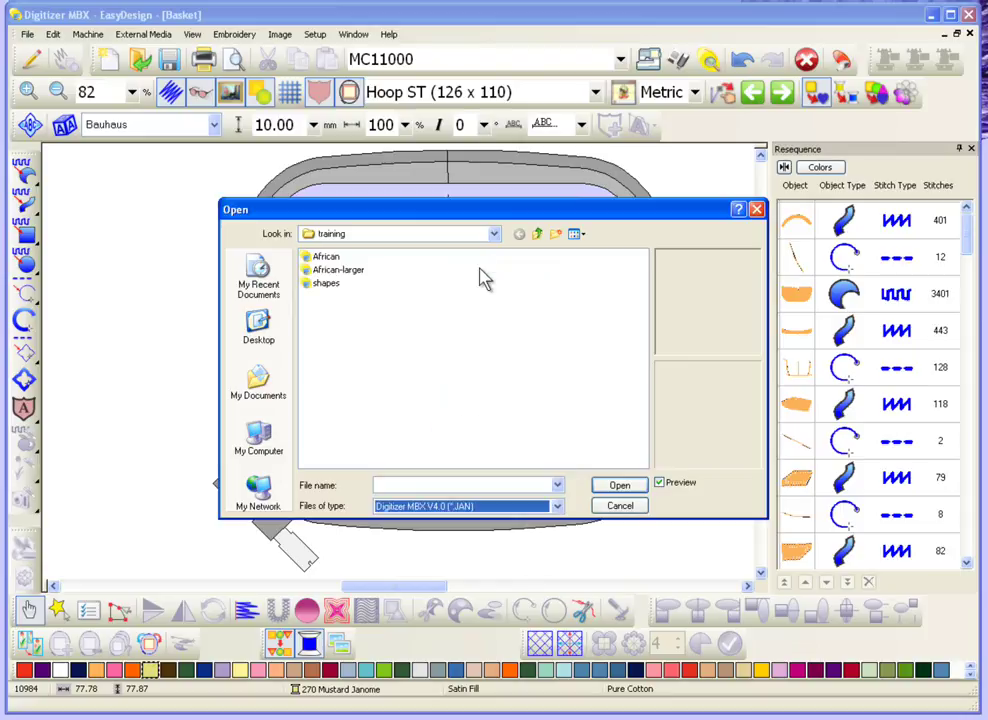
pyautogui.click(326, 284)
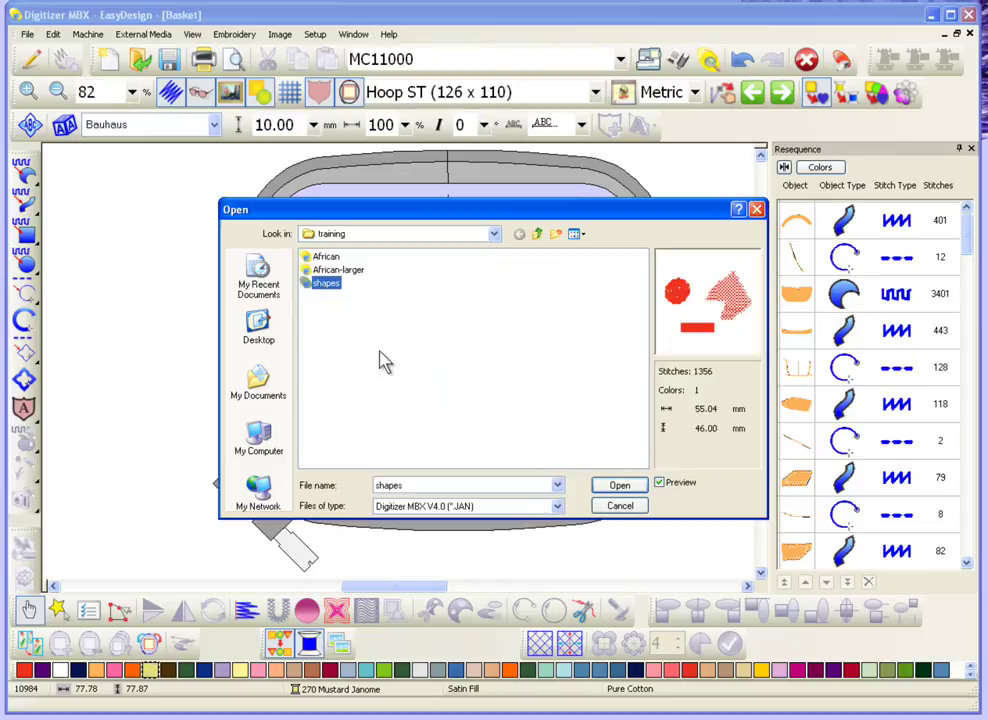
pyautogui.click(620, 486)
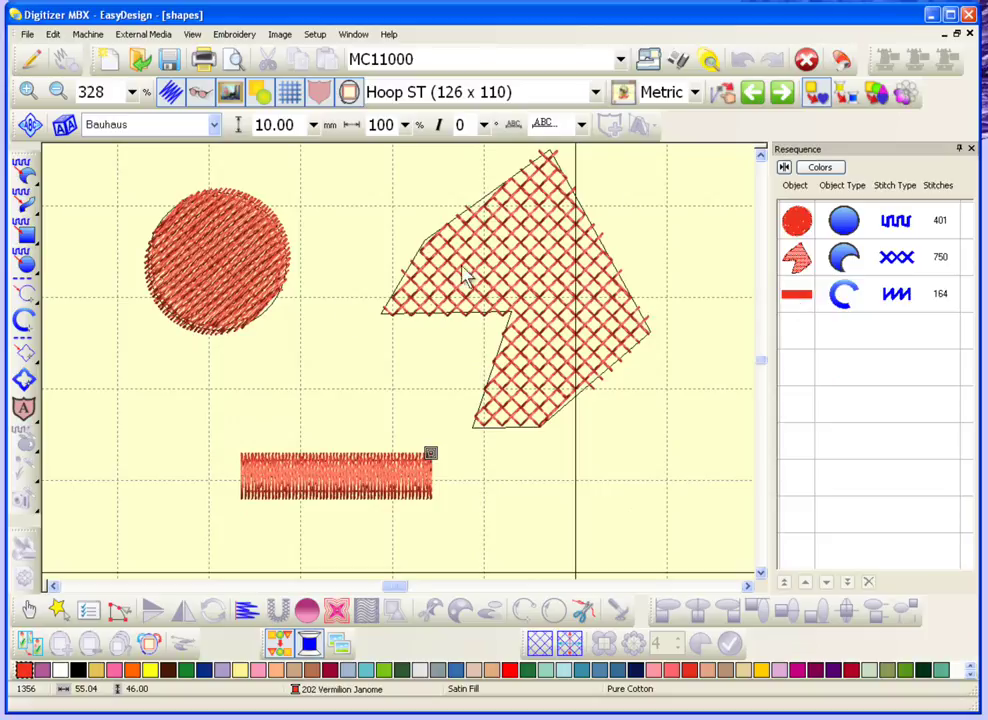
pyautogui.click(970, 35)
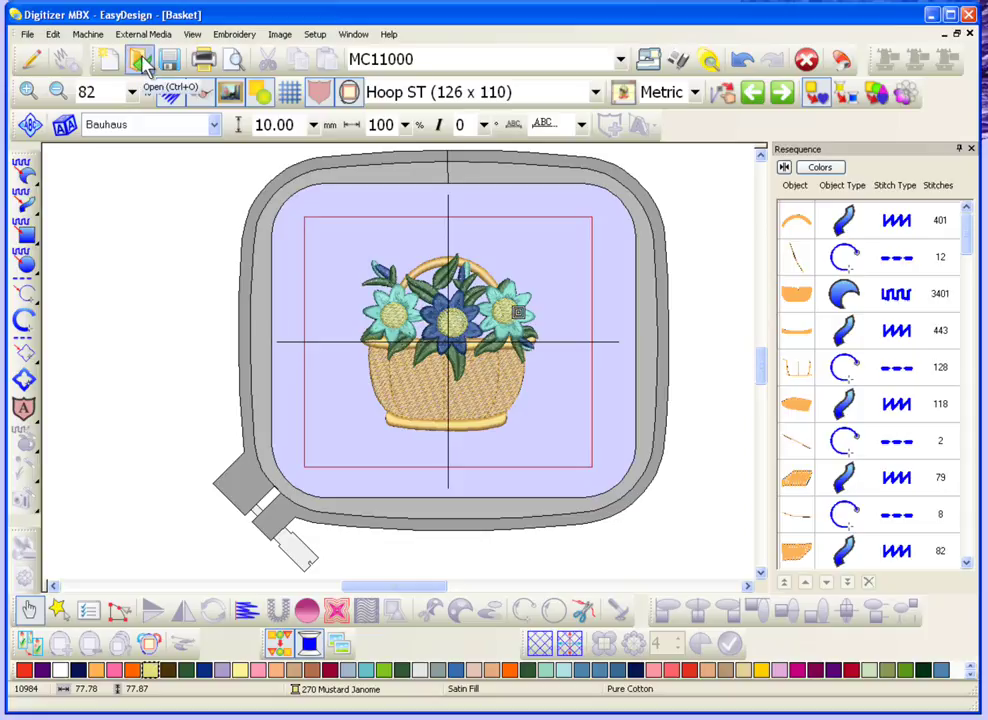
# - Open the shapes design saved in the Janome/Elna/Kenmore (*.JEF) format from the training folder
pyautogui.click(141, 60)
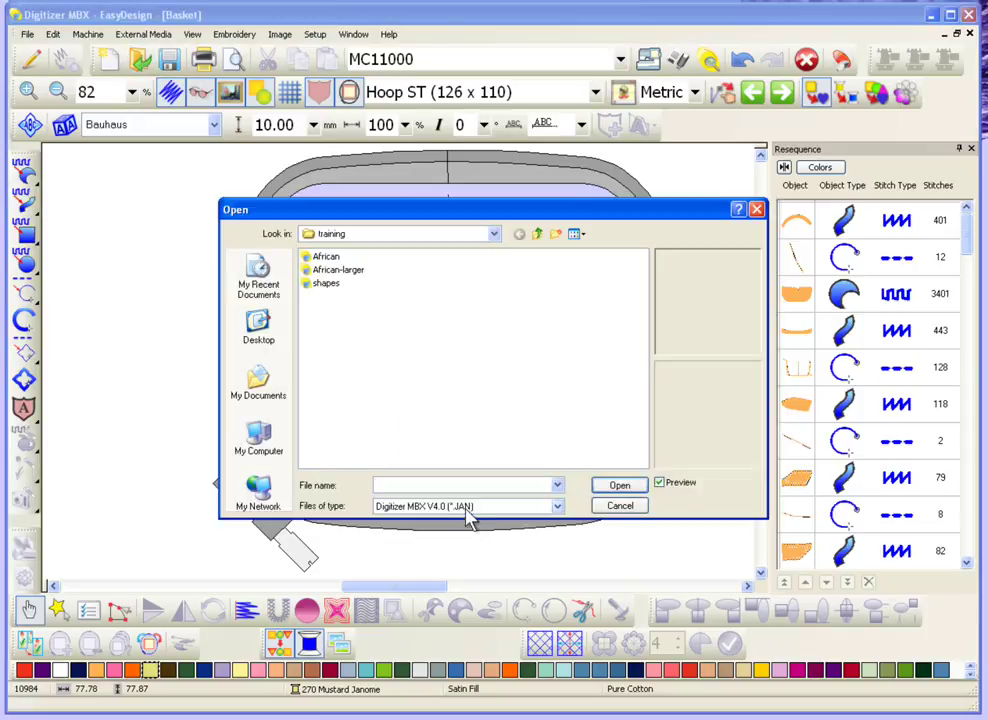
pyautogui.click(495, 513)
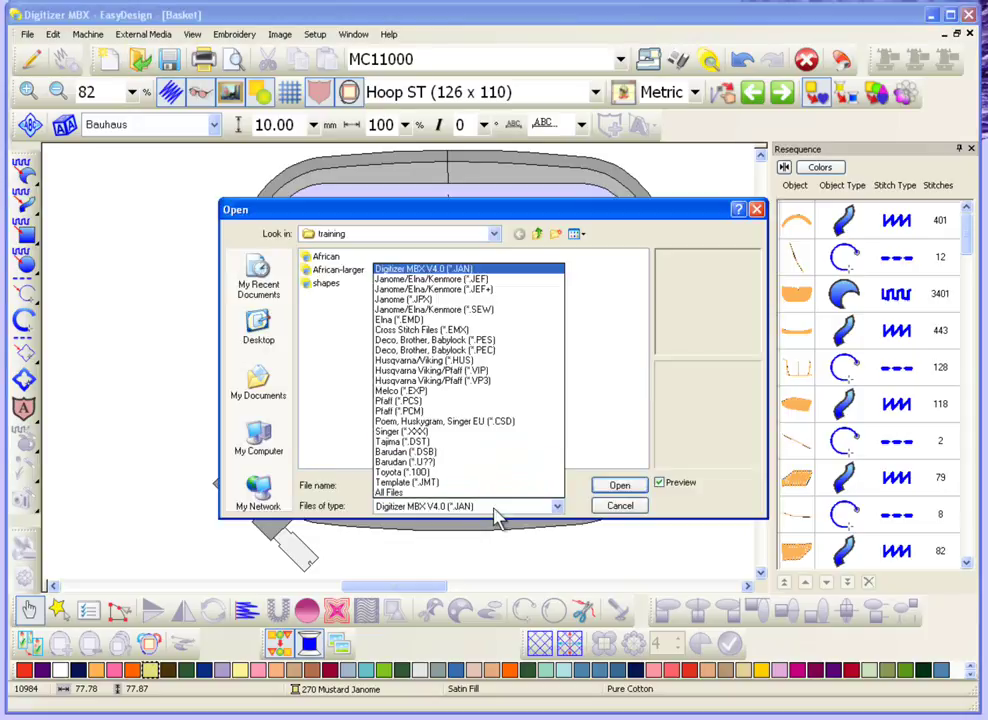
pyautogui.click(503, 280)
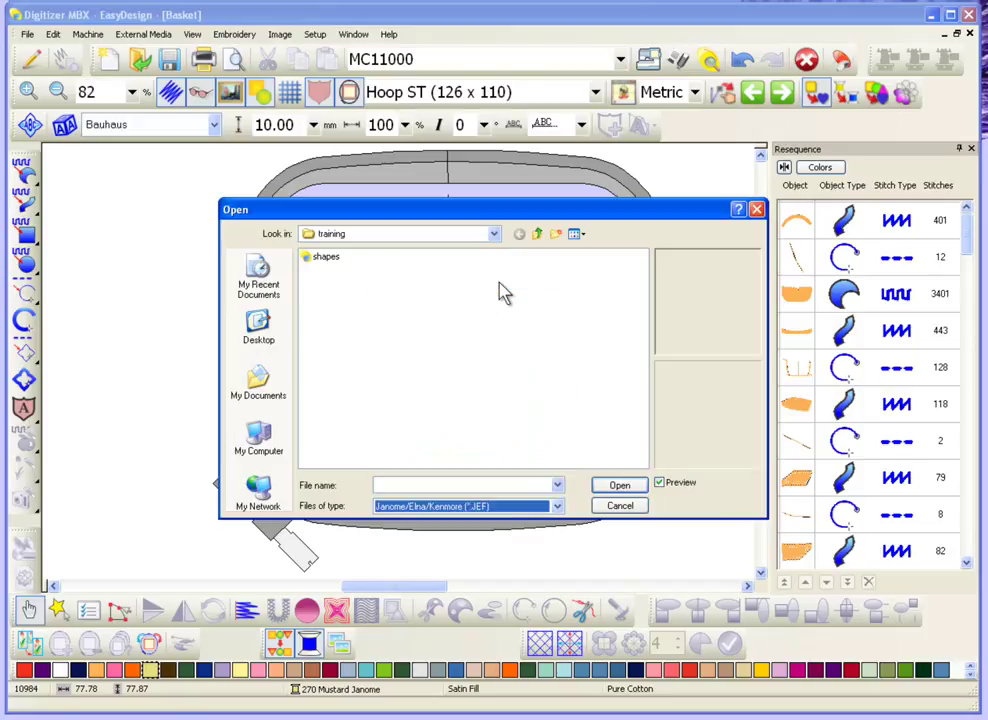
pyautogui.click(321, 259)
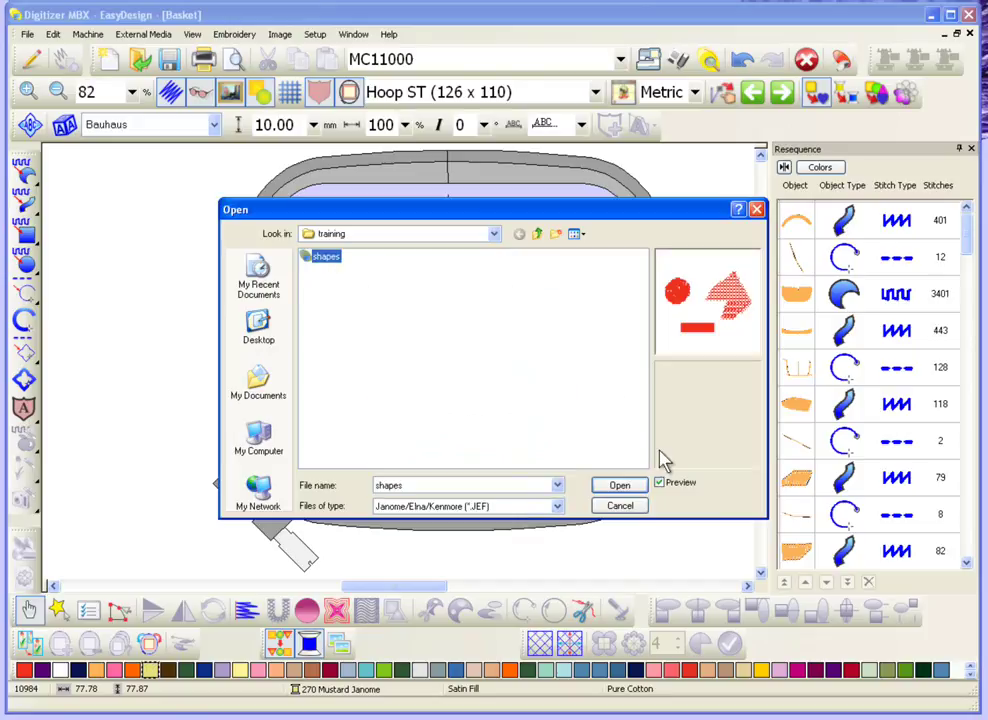
pyautogui.click(620, 487)
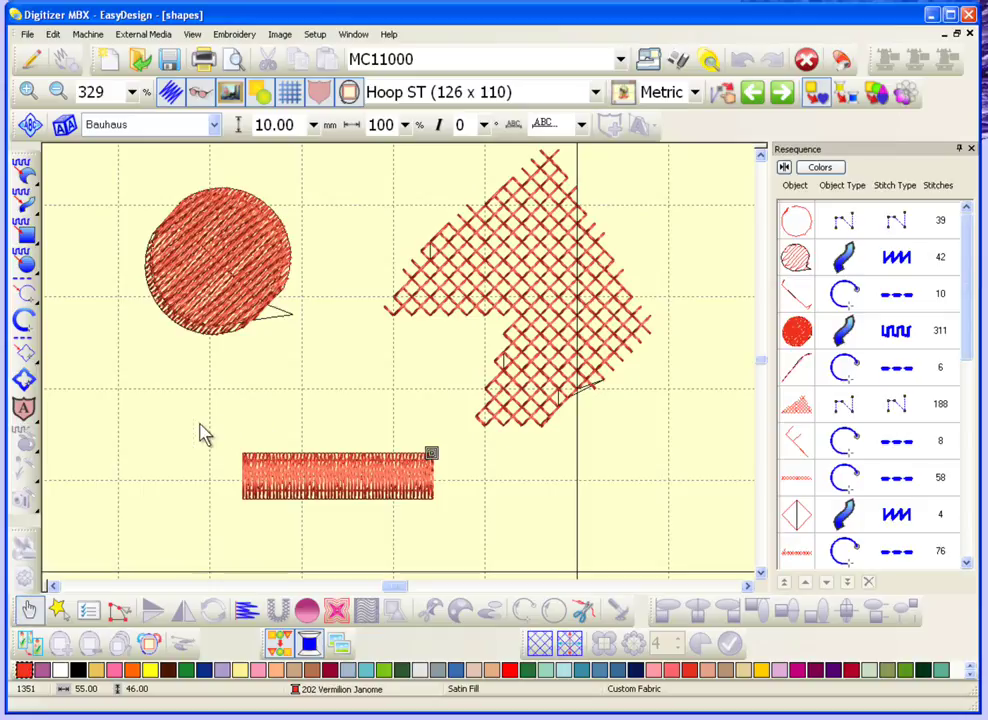
# - Try enlarging the whole satin bar below the circle proportionally from its corner, and undo the resize
pyautogui.moveTo(200, 427); pyautogui.dragTo(480, 537)
pyautogui.moveTo(433, 497); pyautogui.dragTo(492, 560)
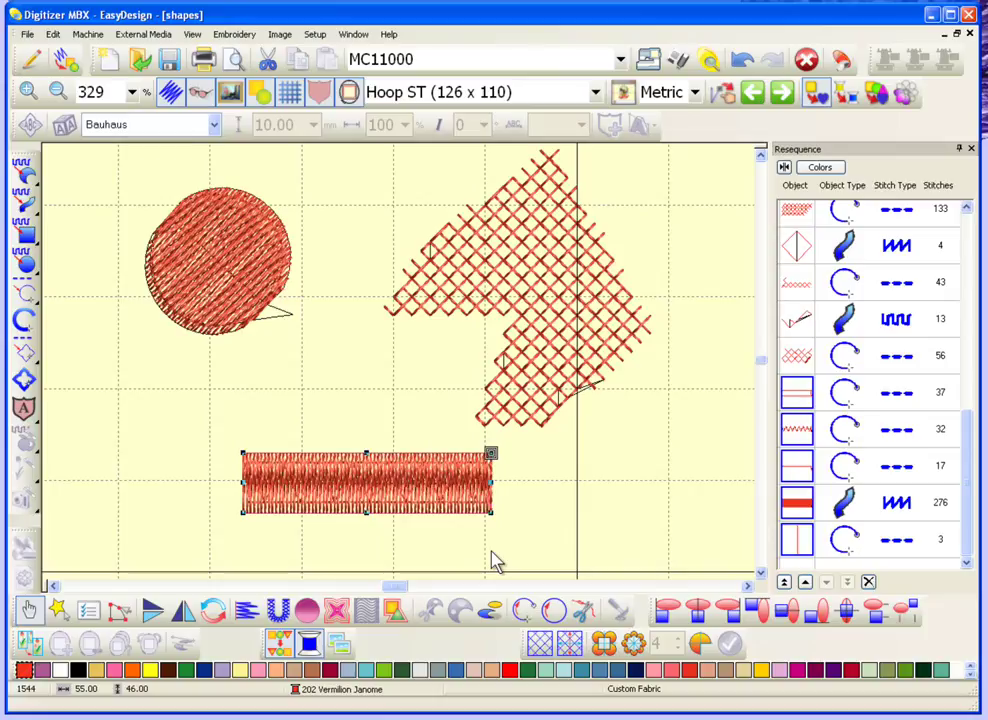
pyautogui.click(745, 62)
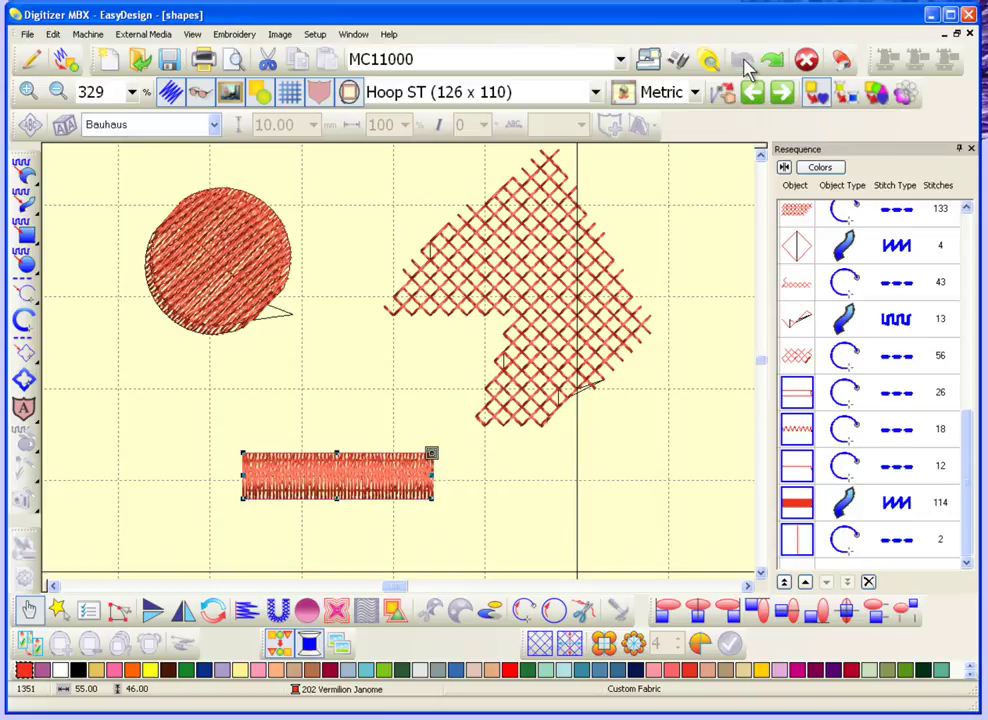
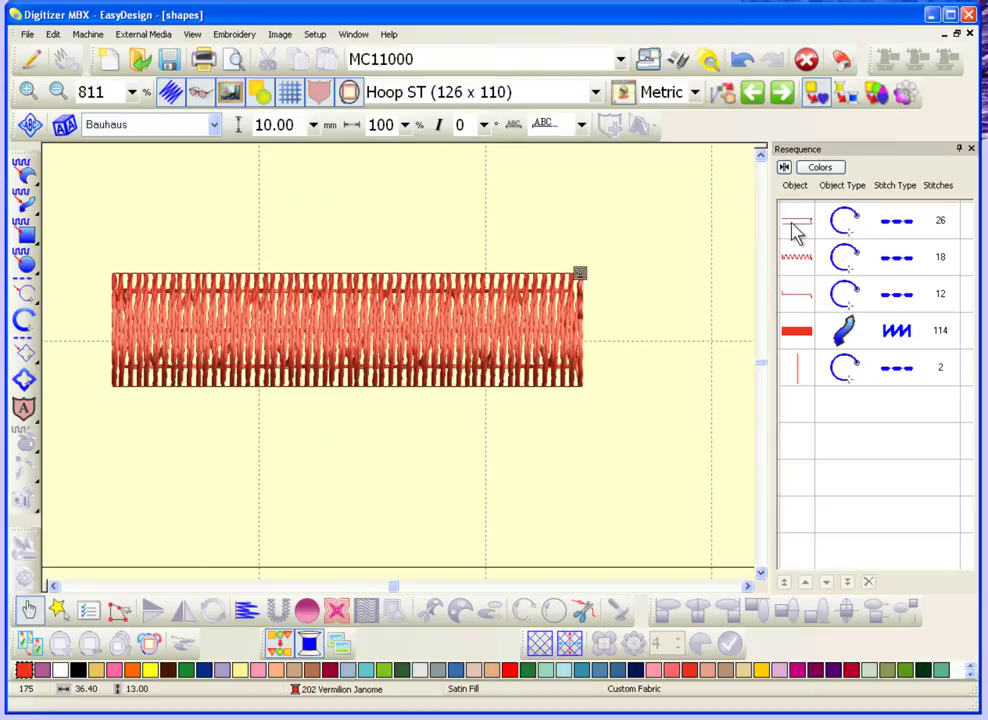
# - Select the bar's first two run-stitch objects and turn off the realistic stitch display
pyautogui.click(796, 230)
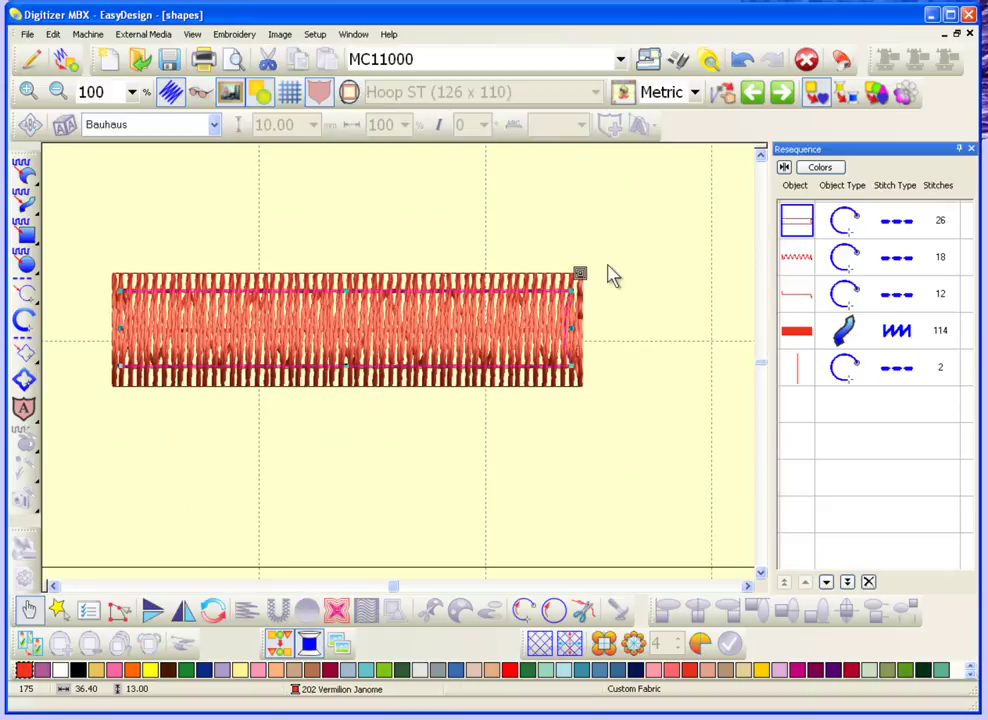
pyautogui.click(420, 374)
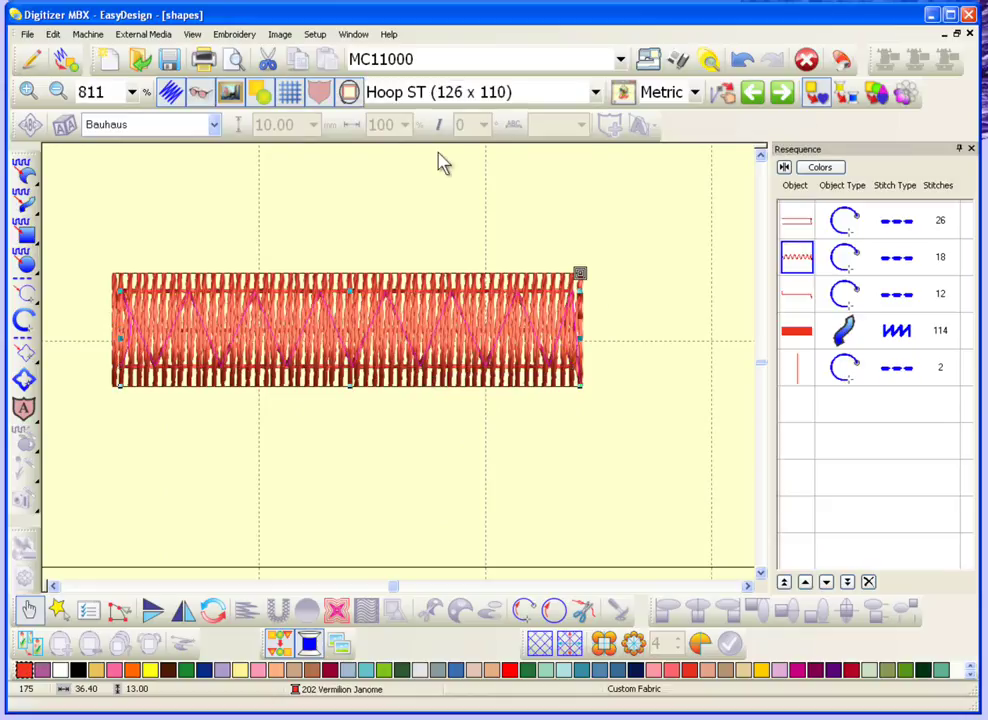
pyautogui.click(198, 92)
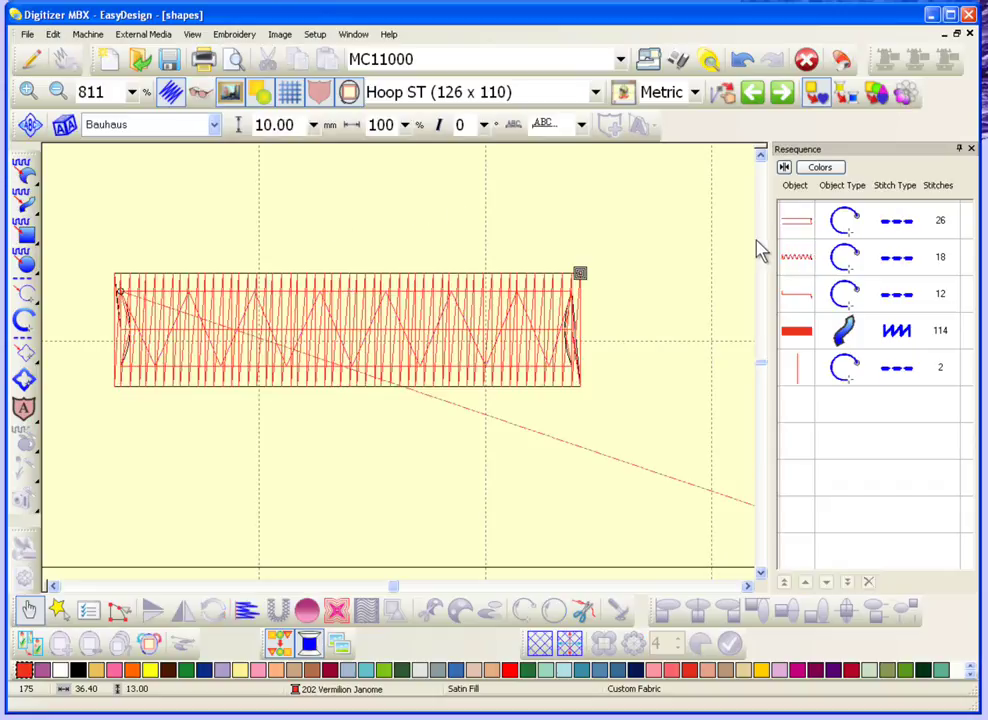
# - Step through the bar's five component objects in stitching order to examine the underlay runs, satin stitches and closing run
pyautogui.click(796, 220)
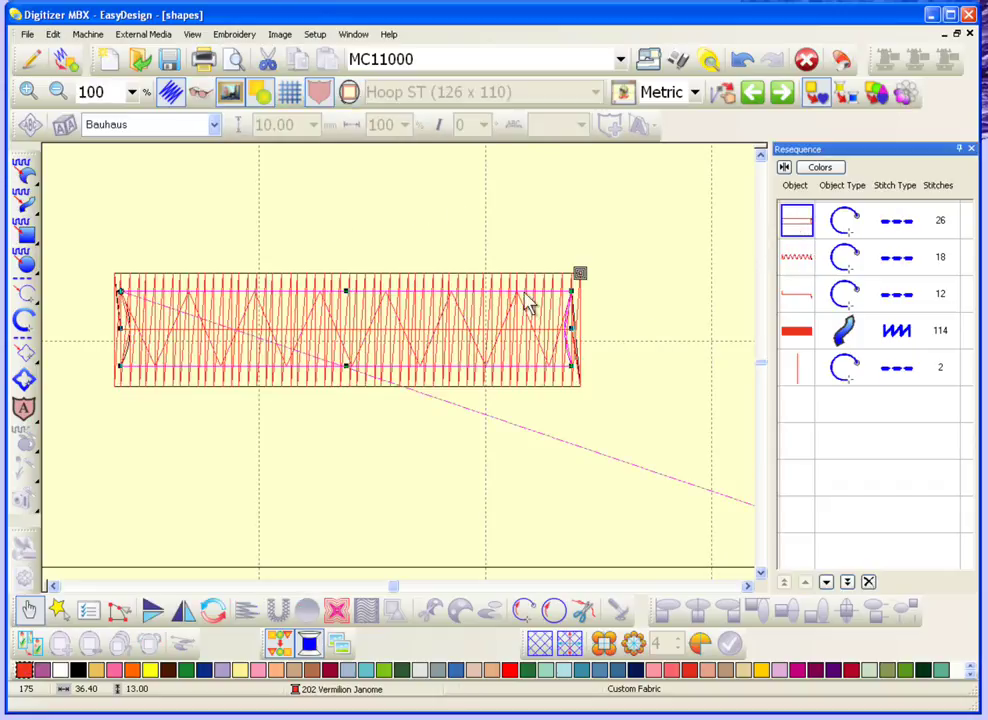
pyautogui.press('Down')
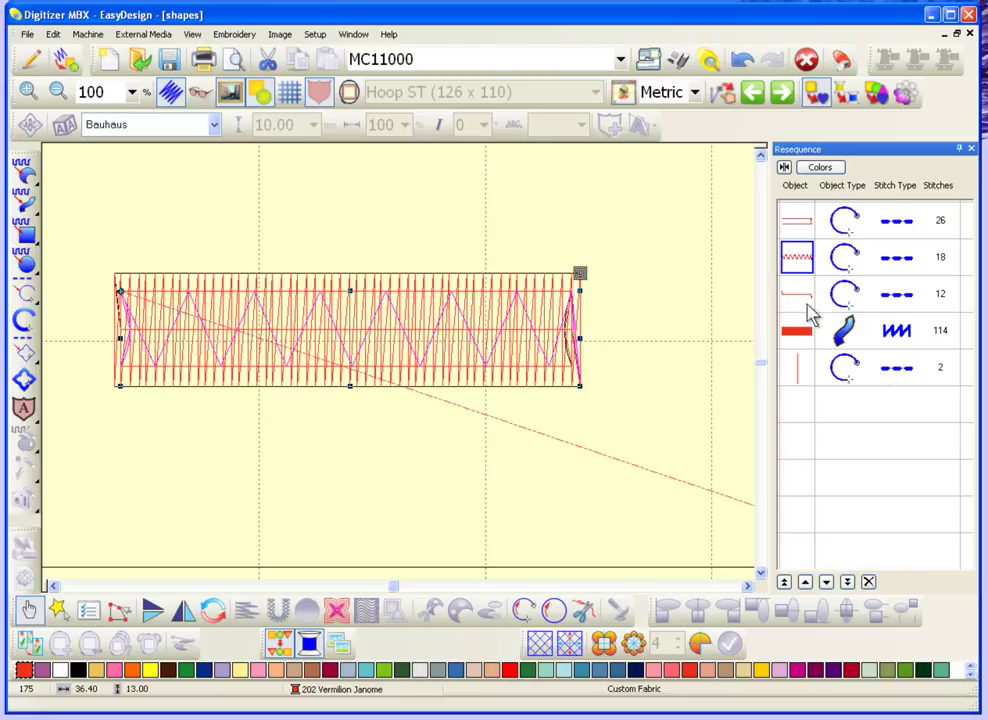
pyautogui.press('Down')
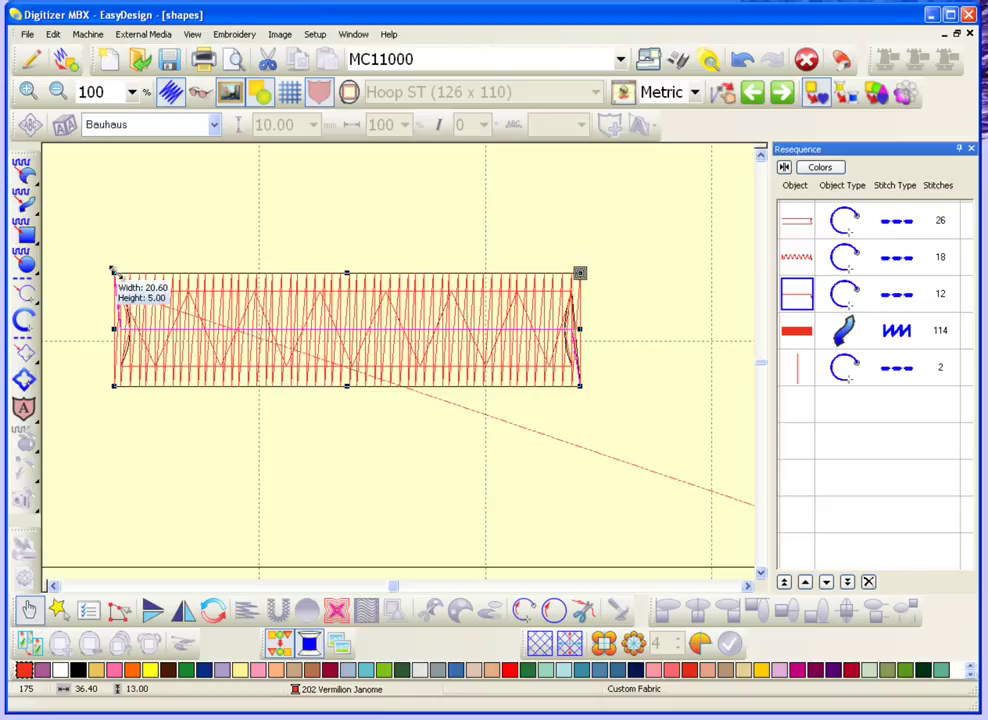
pyautogui.press('Down')
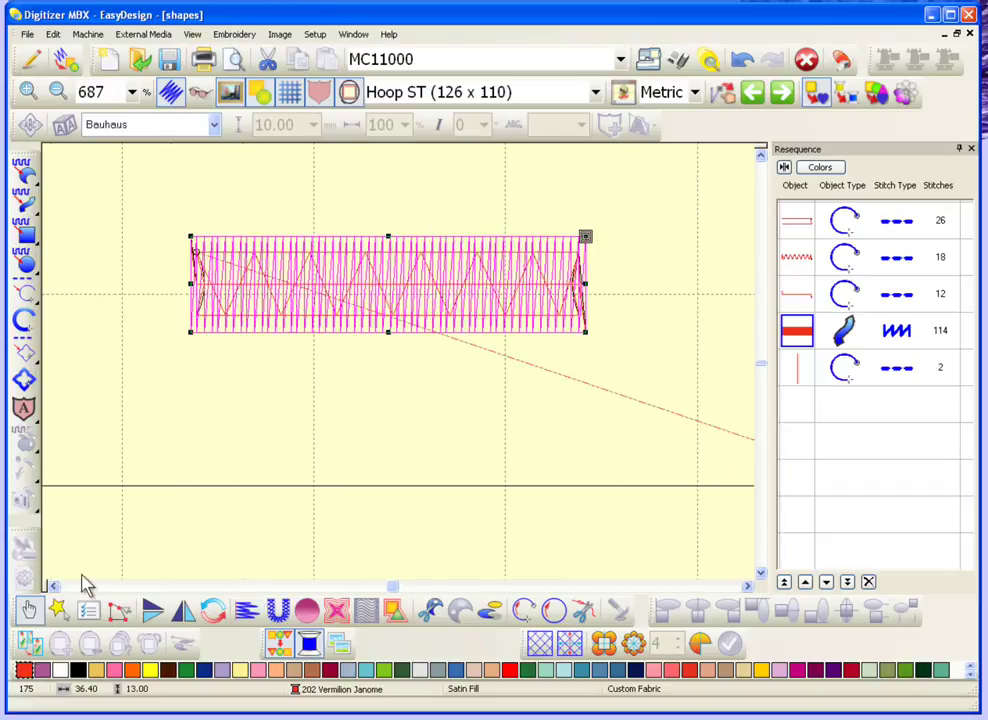
pyautogui.click(799, 366)
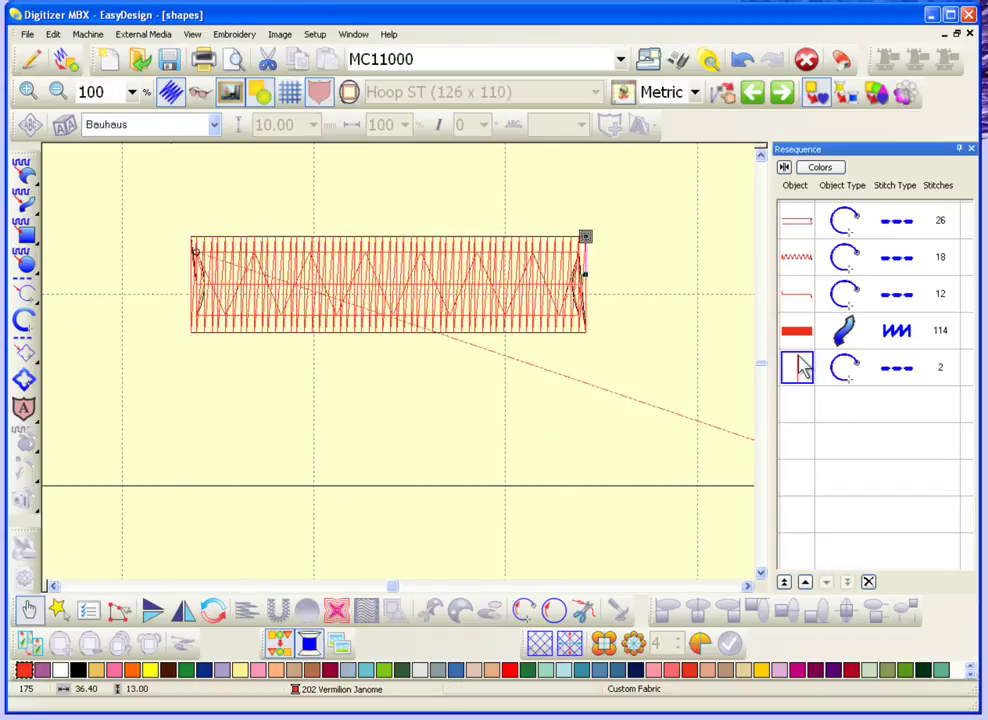
pyautogui.click(666, 366)
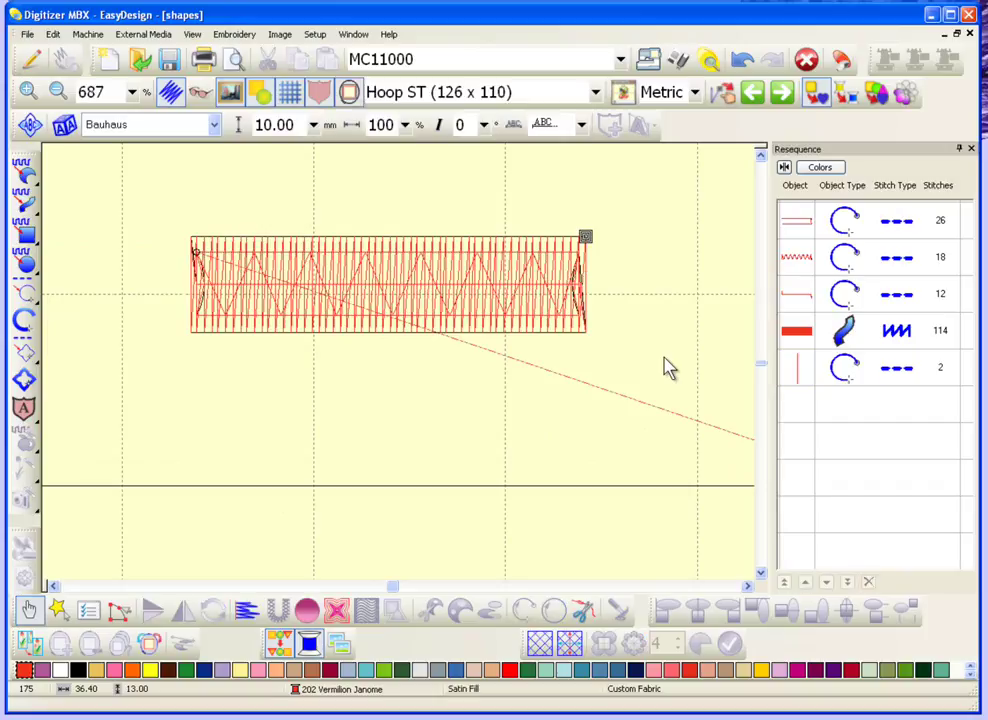
# - Separate the edge-run and zigzag underlay from the satin bar, placing the edge run below the bar and the zigzag beneath it
pyautogui.click(571, 268)
pyautogui.moveTo(571, 268); pyautogui.dragTo(577, 337)
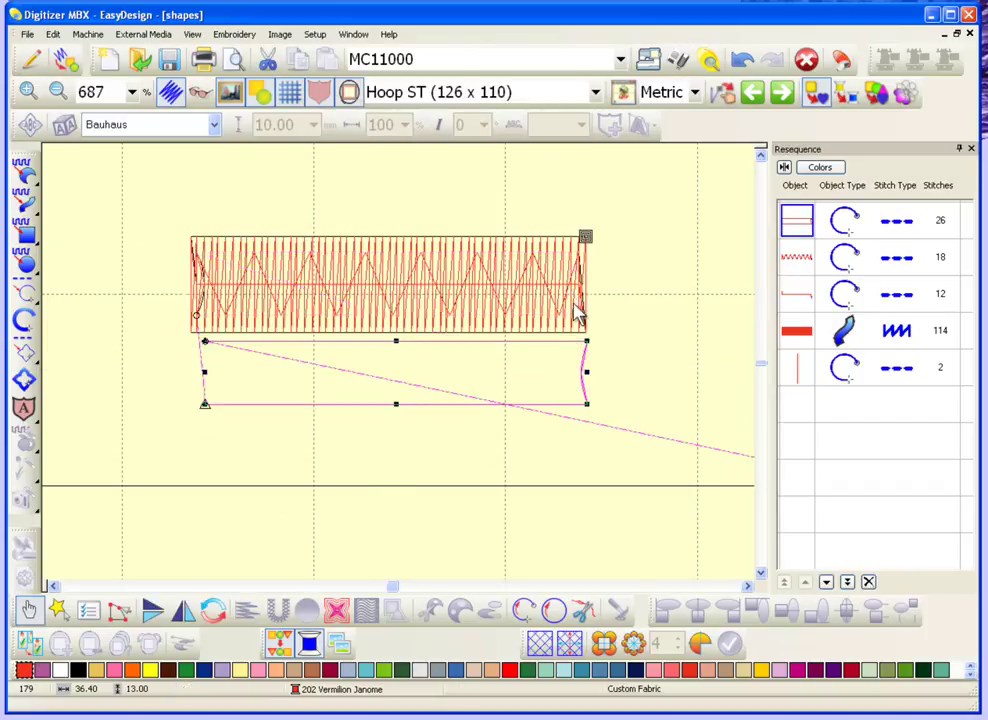
pyautogui.click(565, 320)
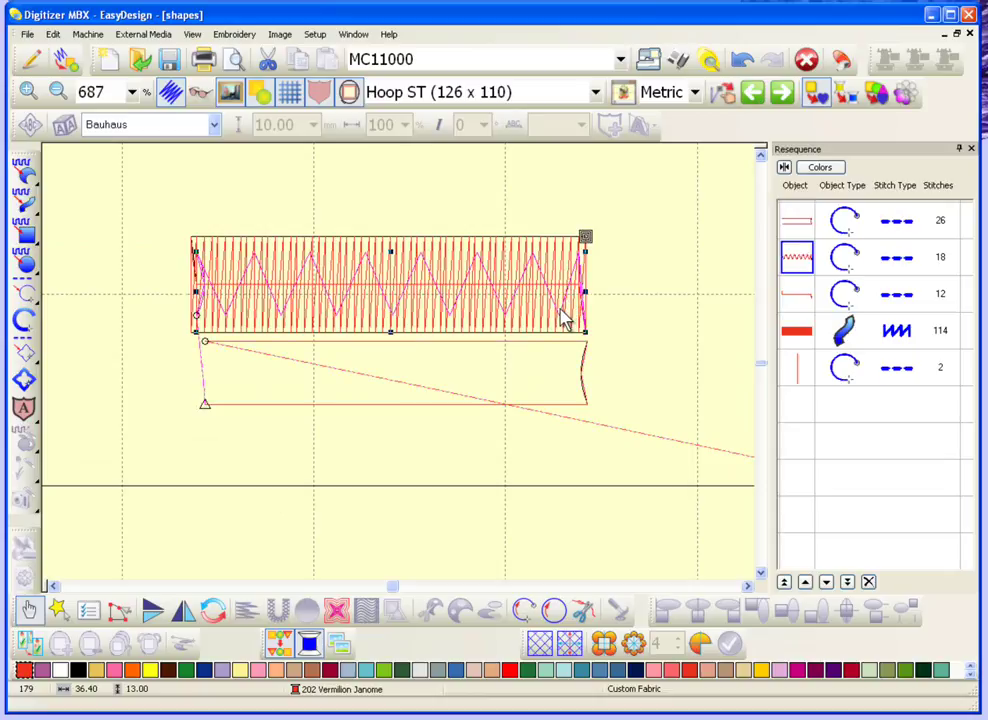
pyautogui.moveTo(565, 320); pyautogui.dragTo(571, 480)
# - Check the centre-run underlay's stitch details and move that line out of the satin bar to below the zigzag
pyautogui.doubleClick(569, 289)
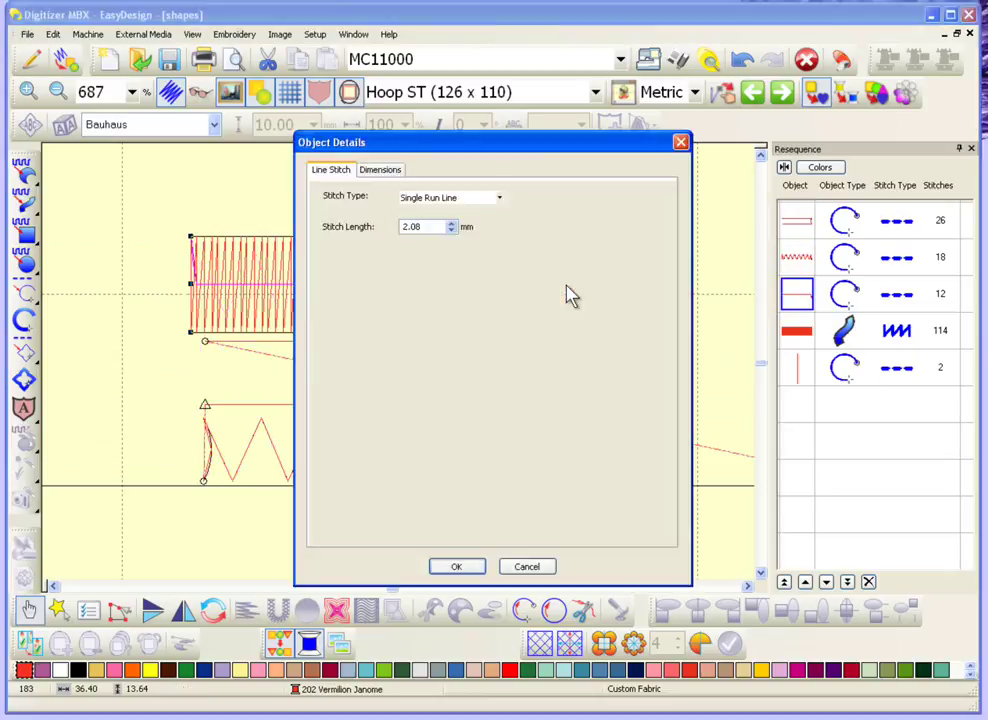
pyautogui.click(538, 567)
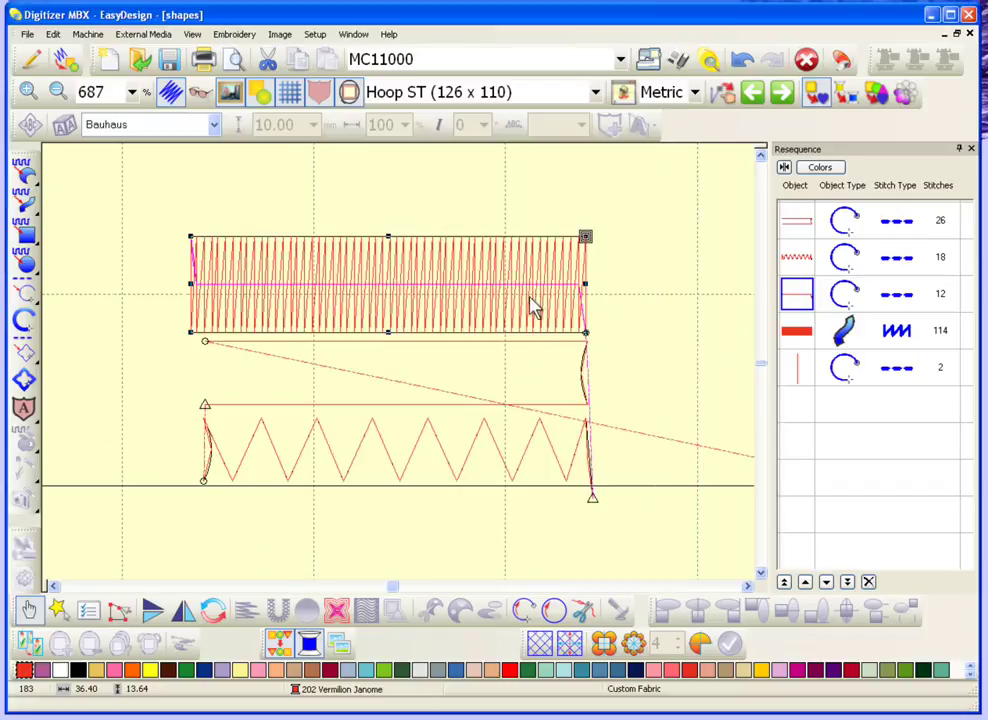
pyautogui.moveTo(533, 293)
pyautogui.mouseDown()
pyautogui.moveTo(531, 456)
pyautogui.moveTo(547, 543)
pyautogui.mouseUp()
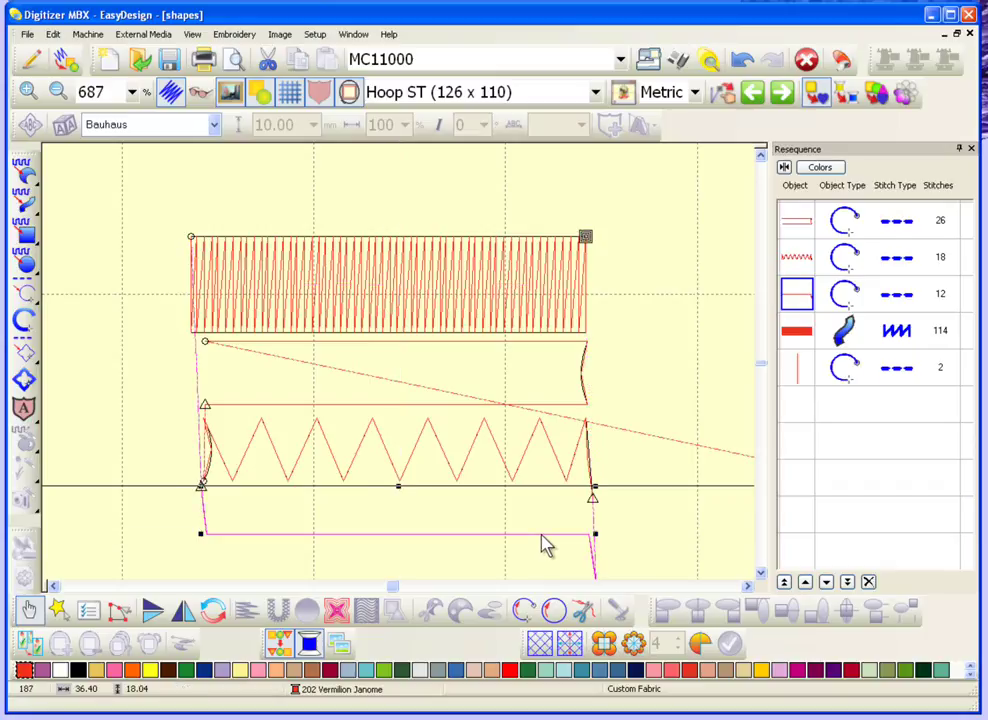
# - Move the satin stitch block to just below the separated centre-run line
pyautogui.click(760, 574)
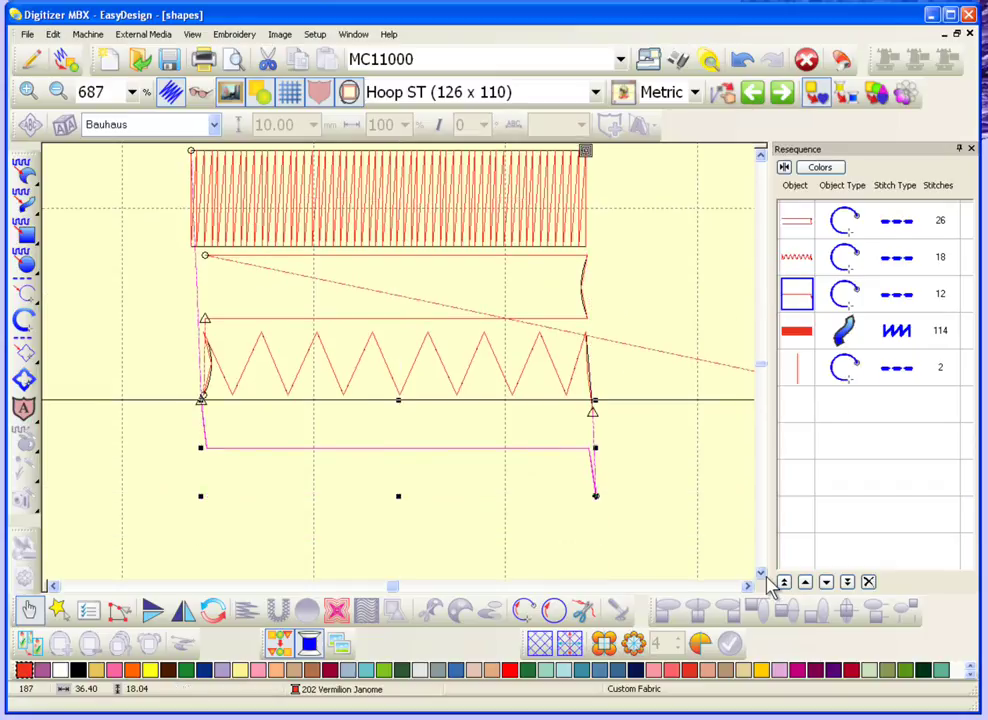
pyautogui.moveTo(549, 249); pyautogui.dragTo(434, 280)
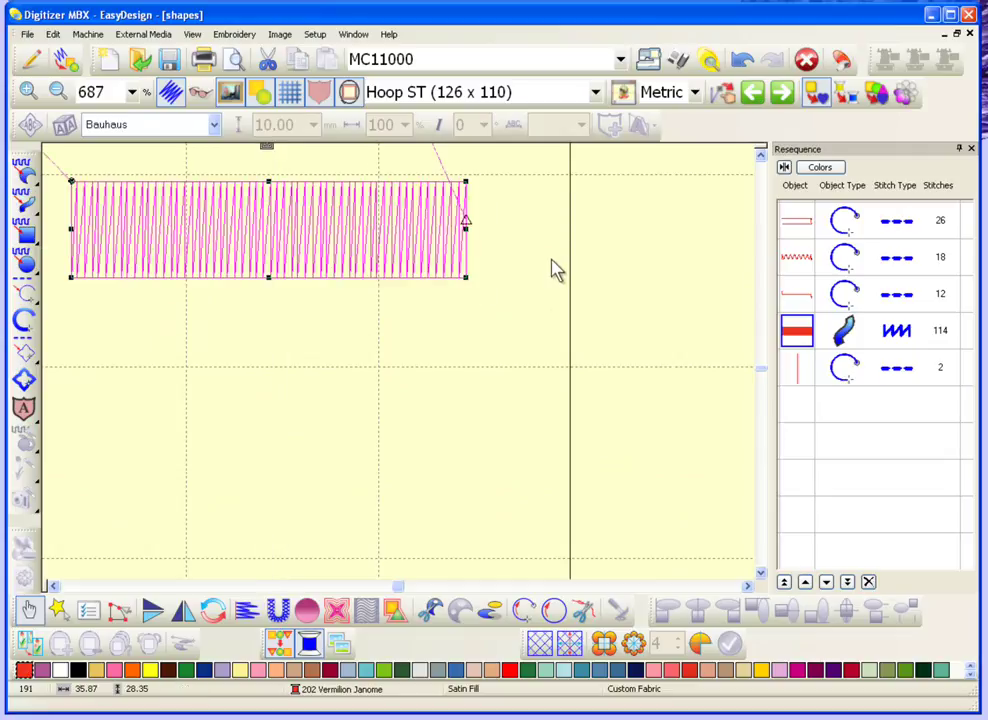
pyautogui.hotkey('shift', 'z')
pyautogui.moveTo(380, 301); pyautogui.dragTo(293, 262)
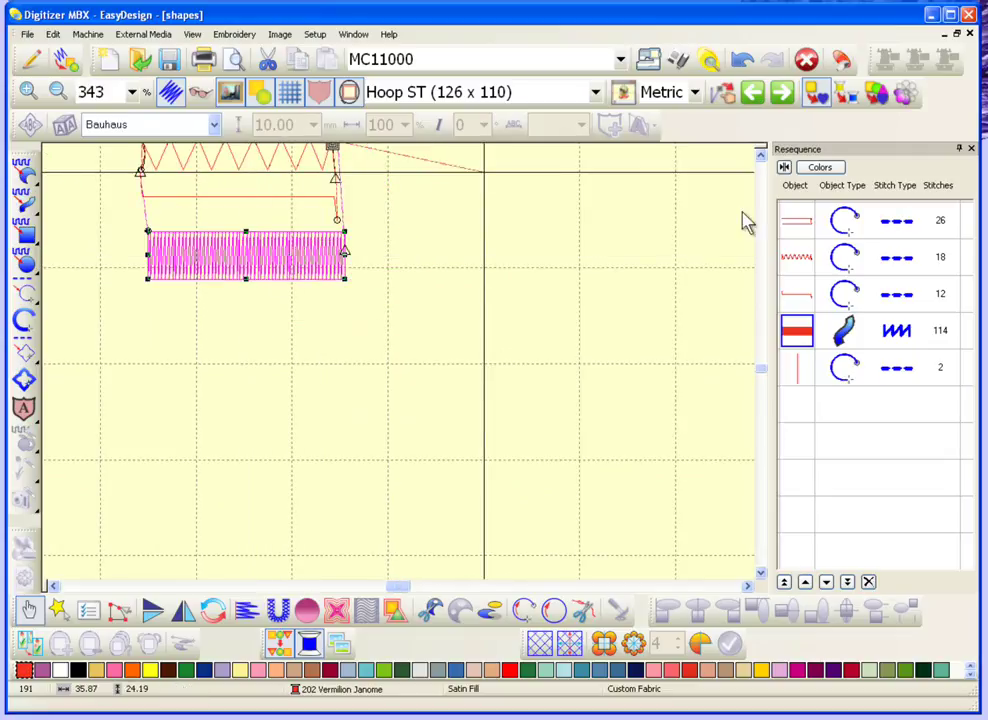
# - Try to select the short vertical closing run above the separated pieces and move it below the satin block
pyautogui.click(761, 150)
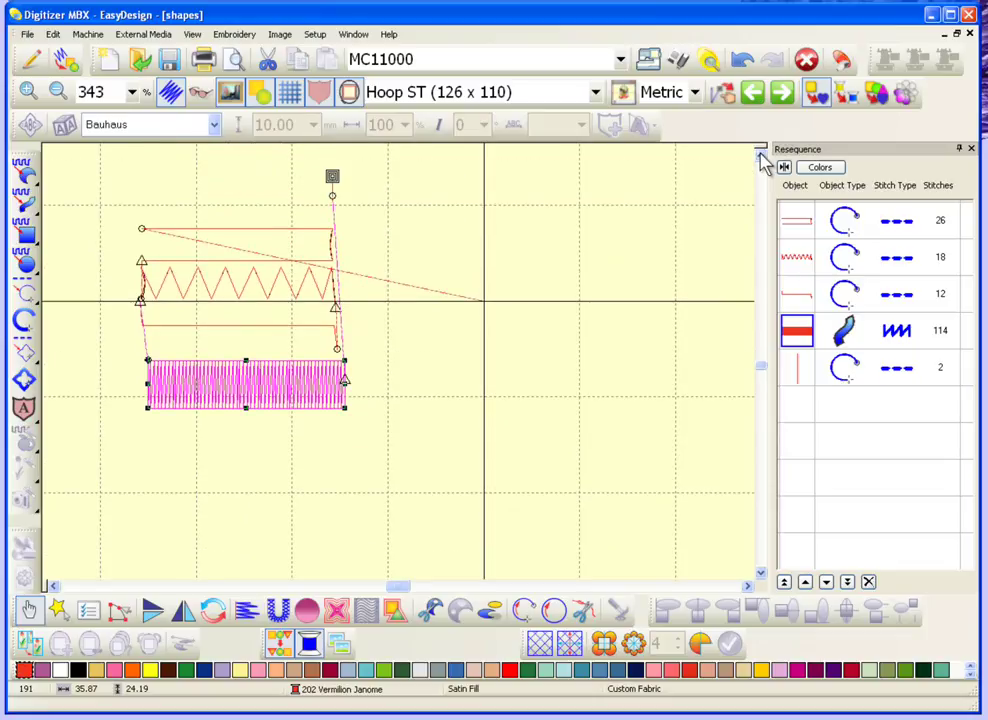
pyautogui.click(305, 180)
pyautogui.moveTo(305, 160); pyautogui.dragTo(375, 222)
pyautogui.moveTo(332, 177); pyautogui.dragTo(348, 448)
pyautogui.click(350, 449)
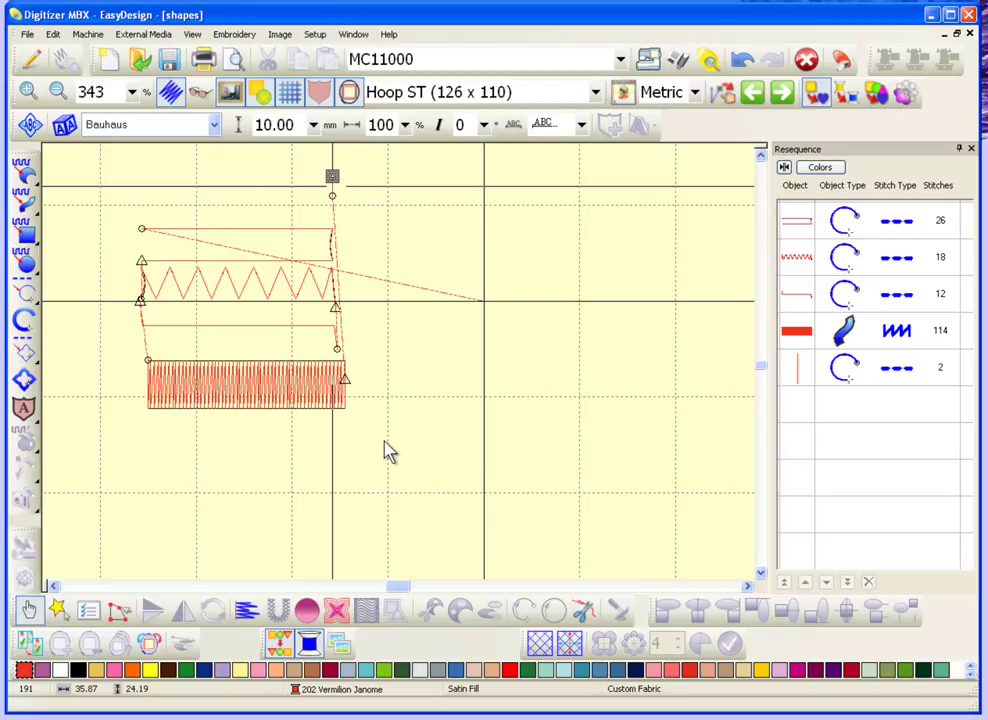
# - Highlight the separated edge run, zigzag, centre run and satin block one after another in stitching order
pyautogui.click(797, 222)
pyautogui.click(798, 262)
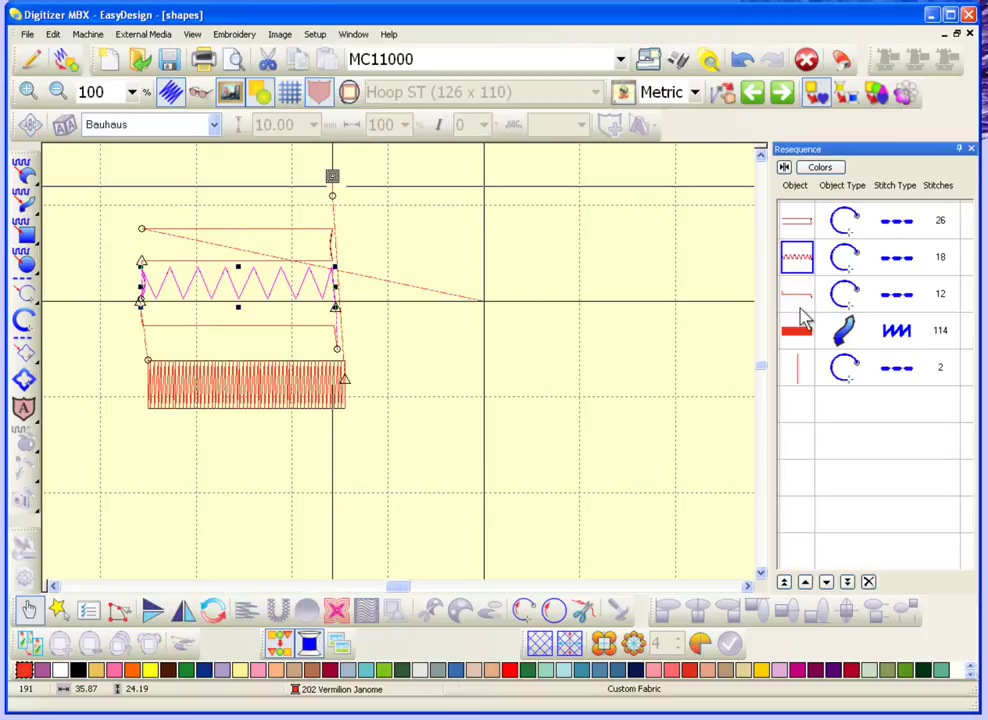
pyautogui.click(805, 305)
pyautogui.click(797, 330)
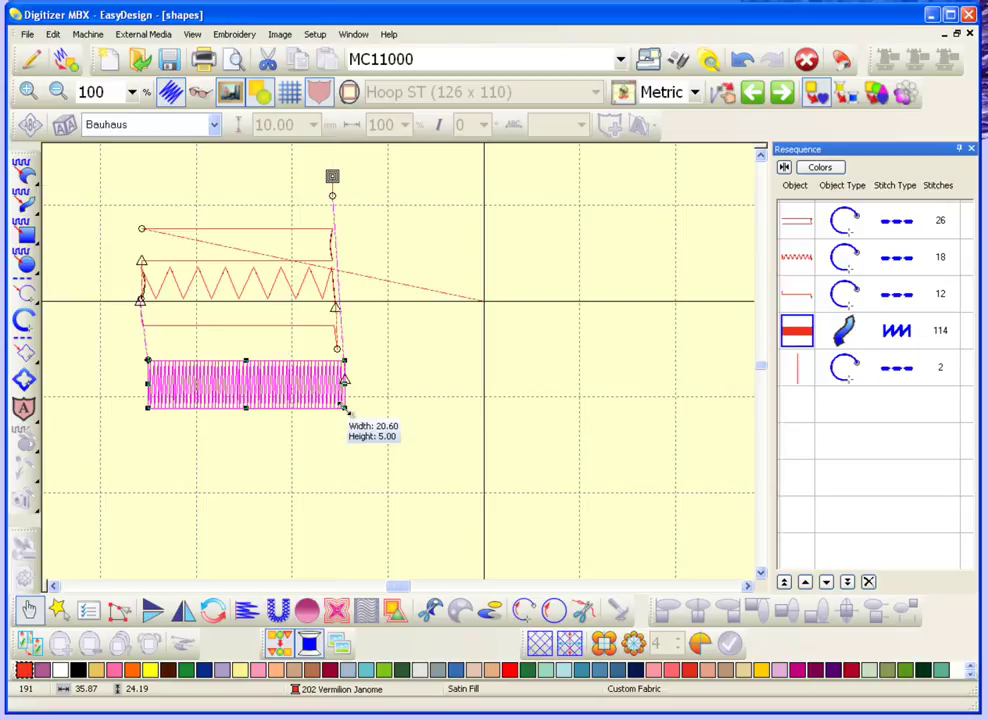
# - Enlarge the satin block proportionally from its lower corner and add a Double Zigzag underlay to it
pyautogui.moveTo(345, 407); pyautogui.dragTo(430, 468)
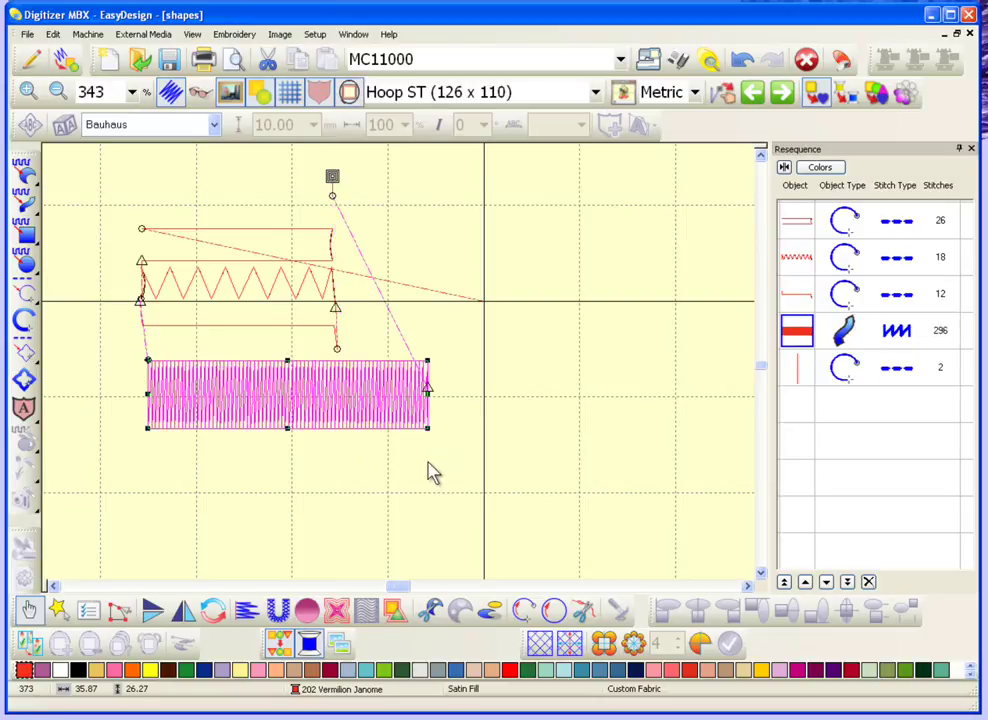
pyautogui.doubleClick(324, 405)
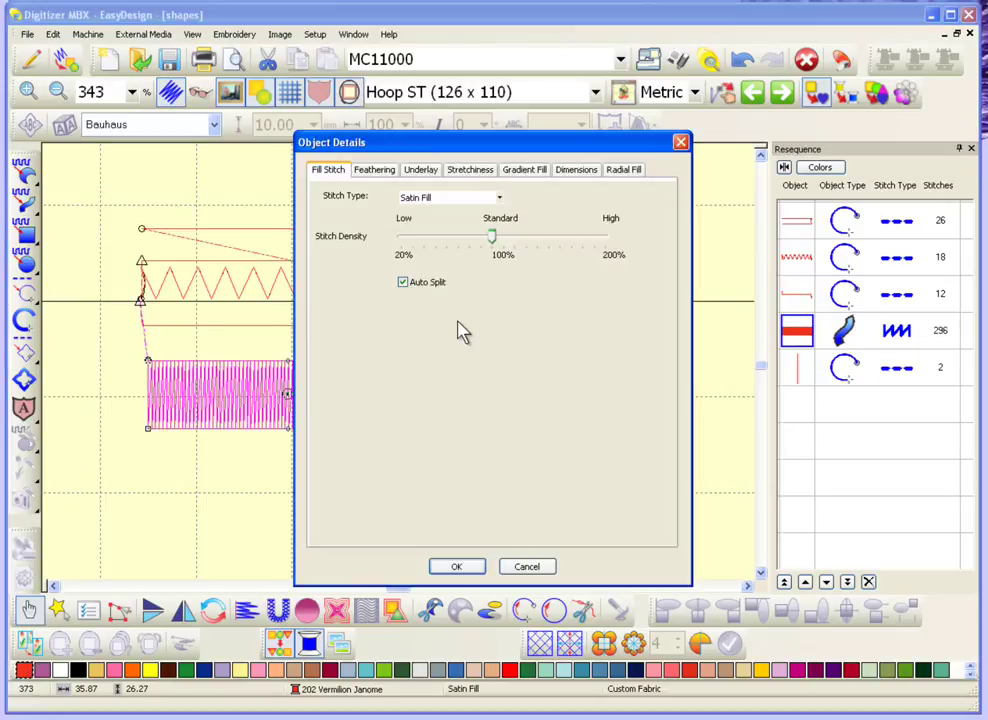
pyautogui.click(422, 172)
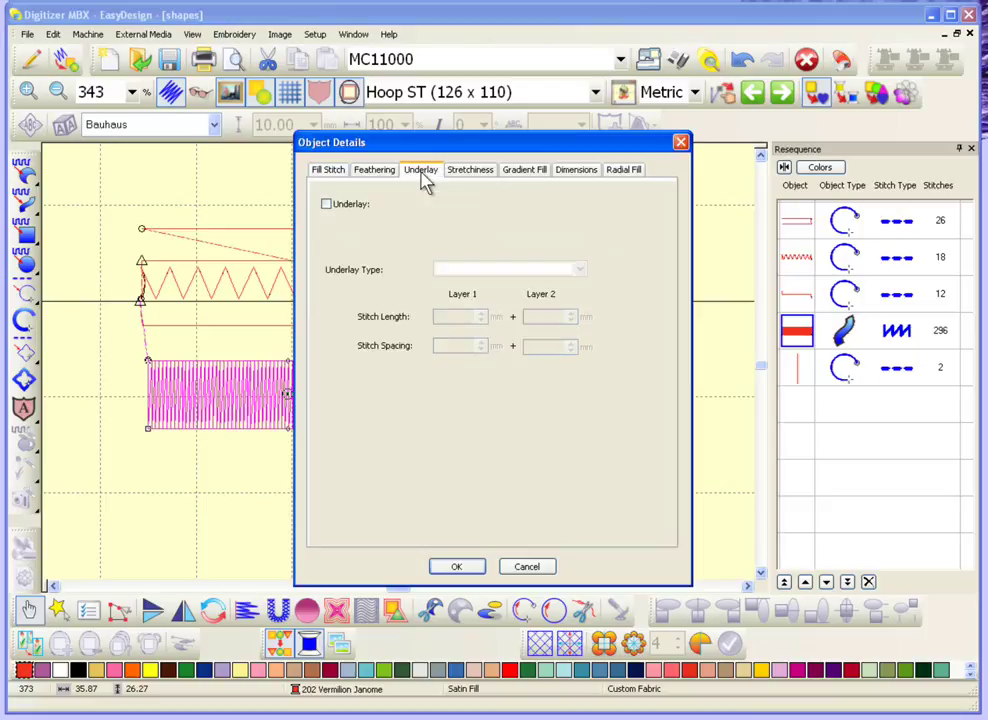
pyautogui.click(327, 205)
pyautogui.click(509, 270)
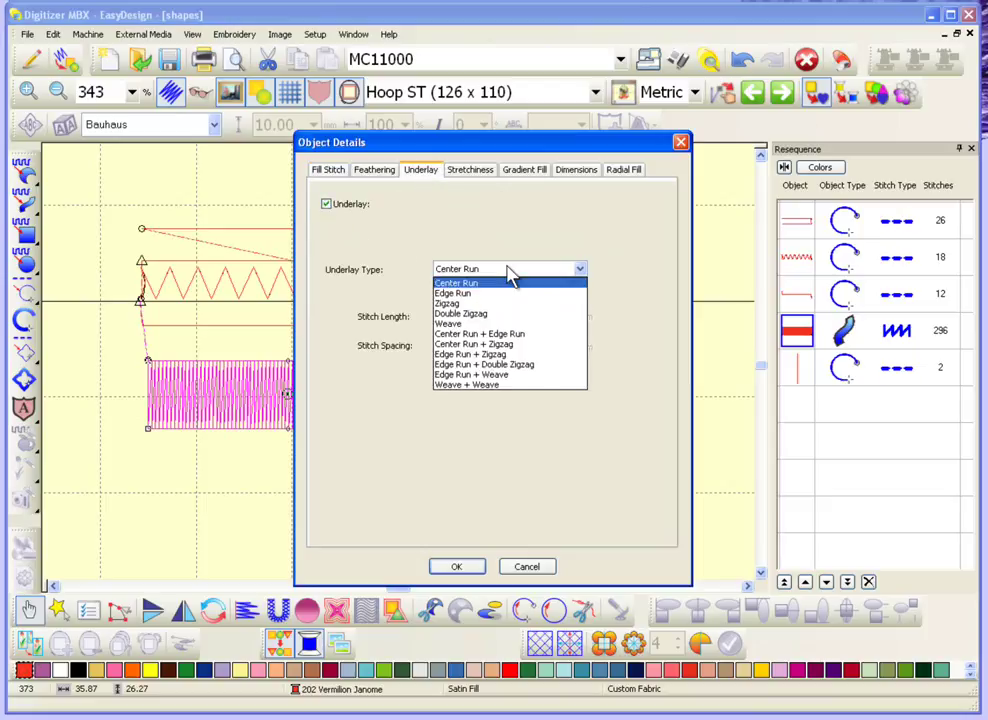
pyautogui.click(505, 314)
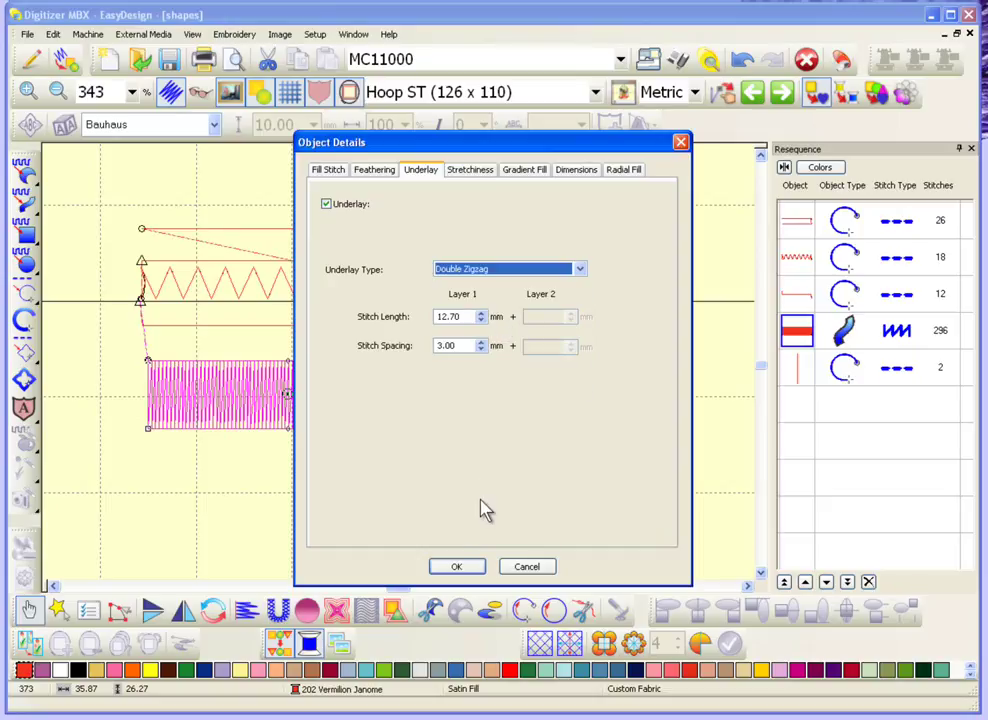
pyautogui.click(457, 567)
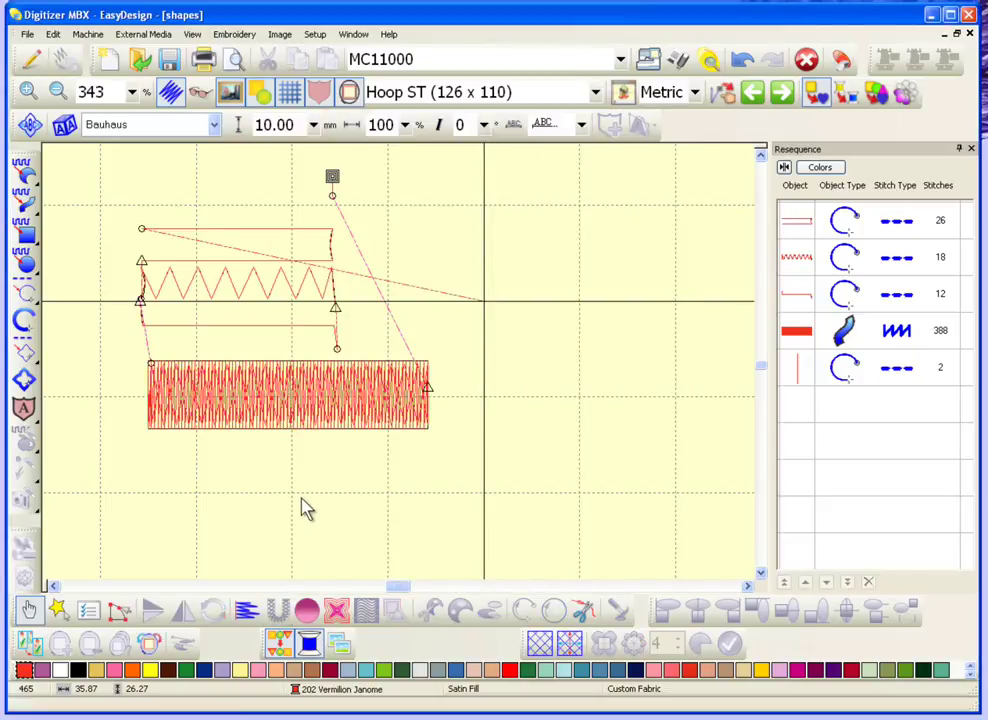
# - Inspect the stitches of the enlarged satin block up close and close the shapes design without saving the changes
pyautogui.press('b')
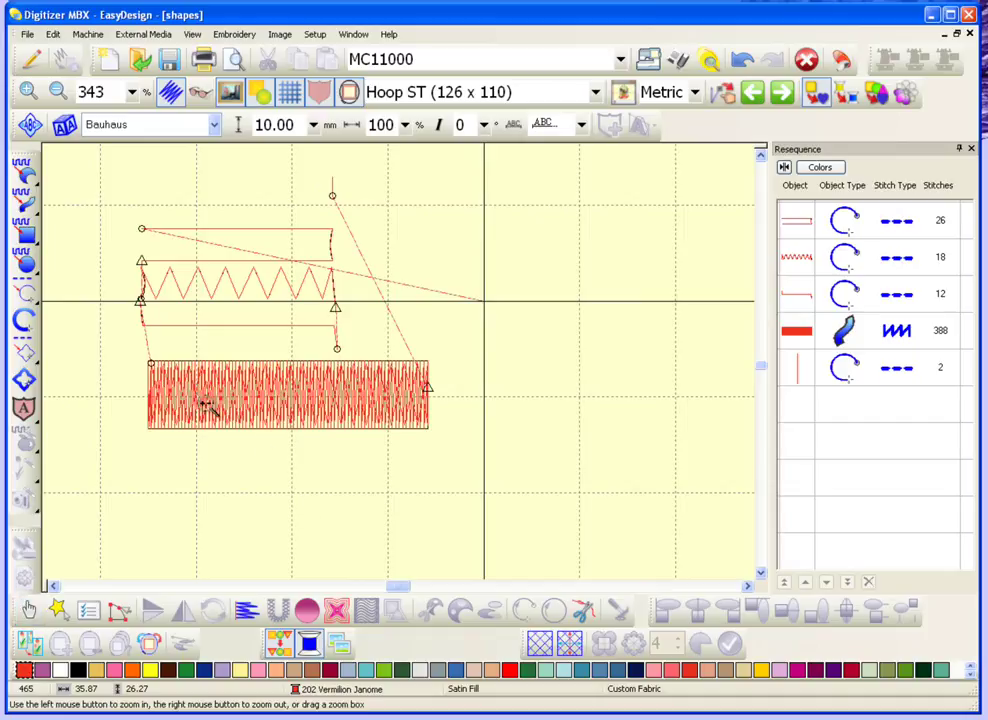
pyautogui.moveTo(168, 356); pyautogui.dragTo(353, 442)
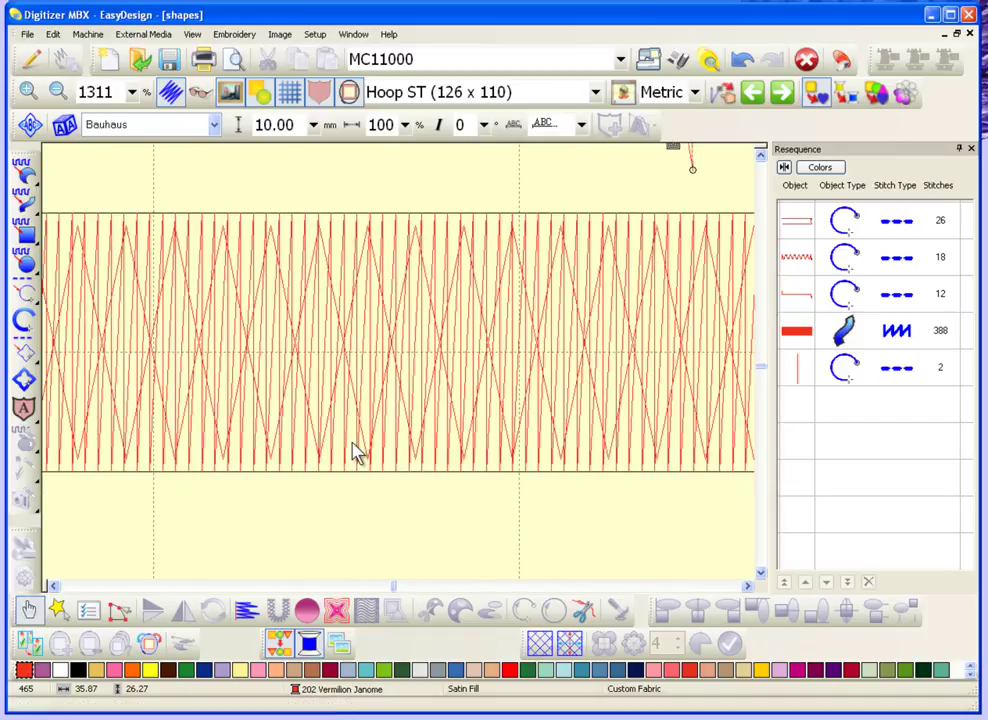
pyautogui.hotkey('shift', 'z')
pyautogui.hotkey('shift', 'z')
pyautogui.hotkey('shift', 'z')
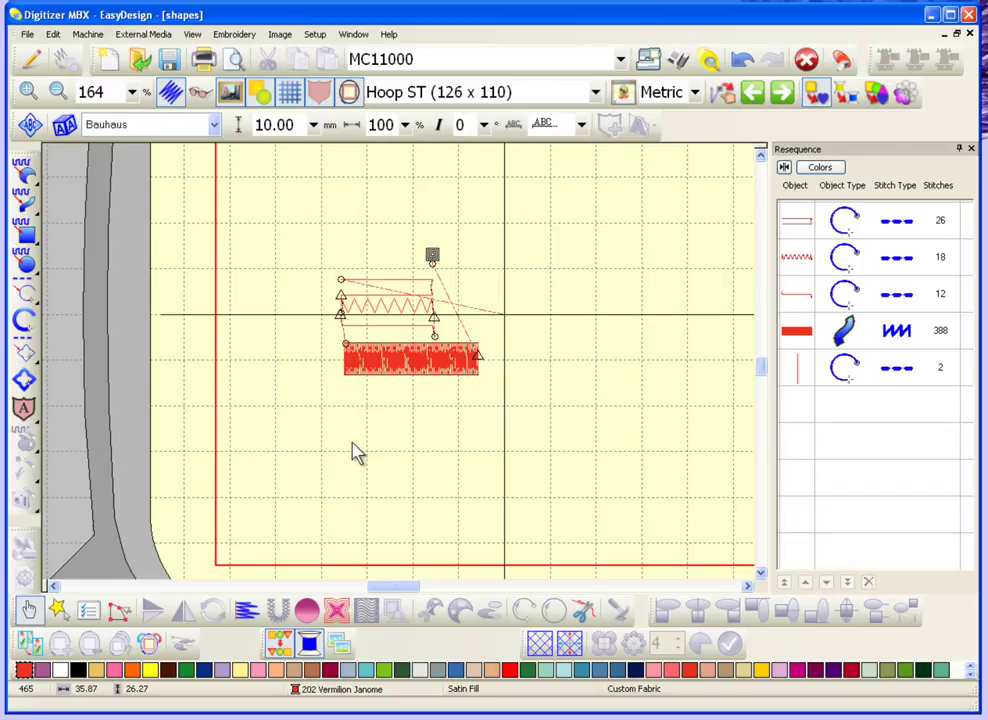
pyautogui.click(970, 34)
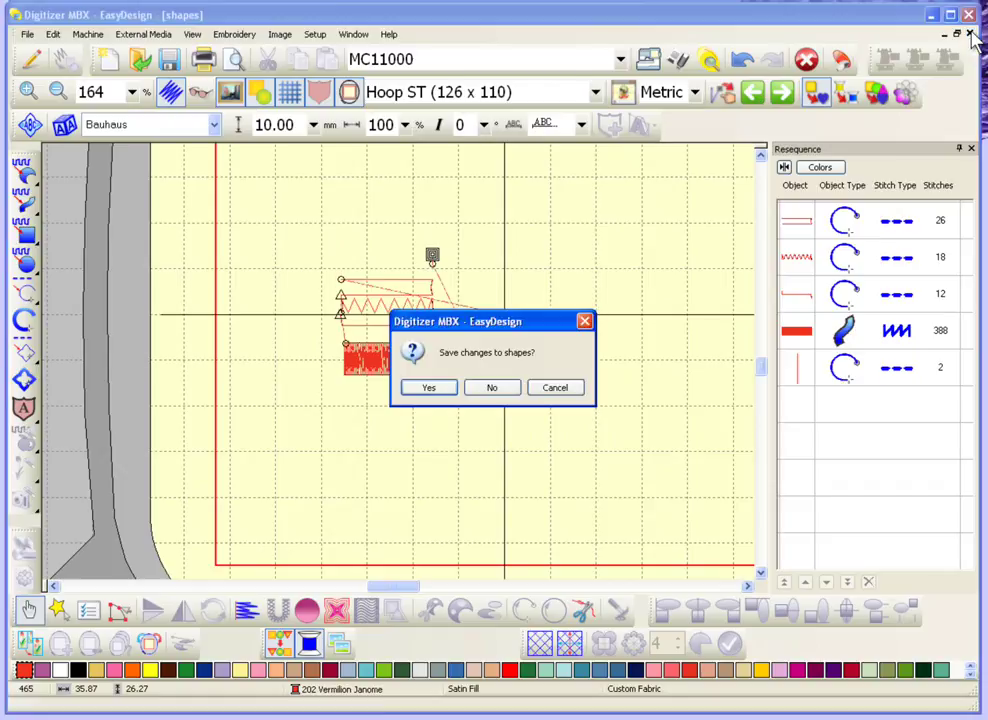
pyautogui.click(498, 389)
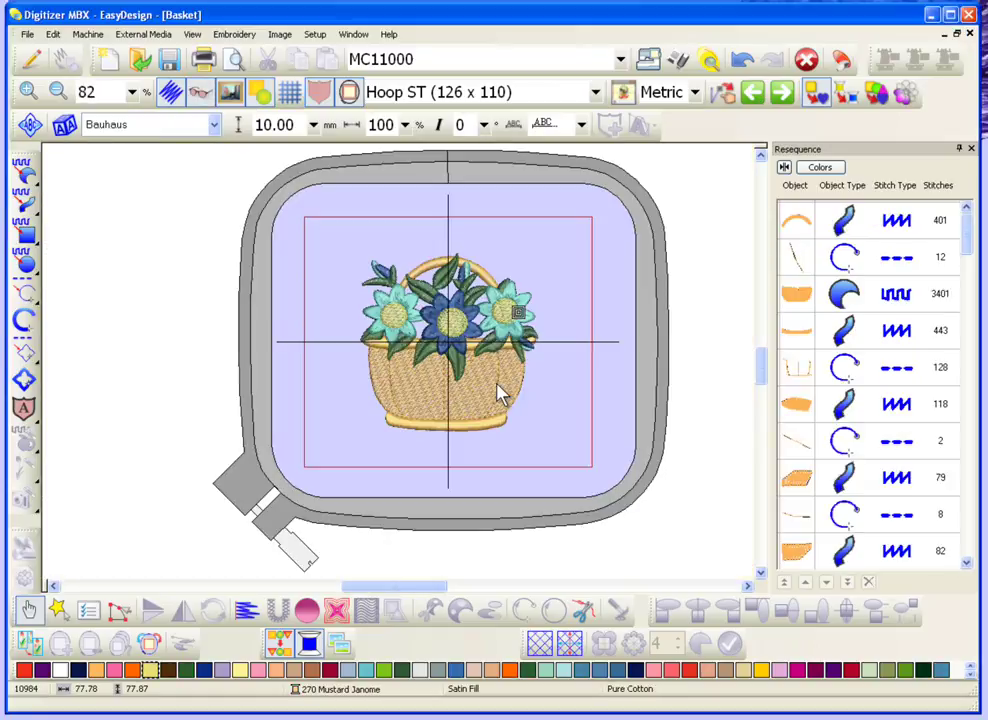
# - Open the shapes design in Digitizer MBX V4.0 (*.JAN) format from the training folder
pyautogui.click(139, 66)
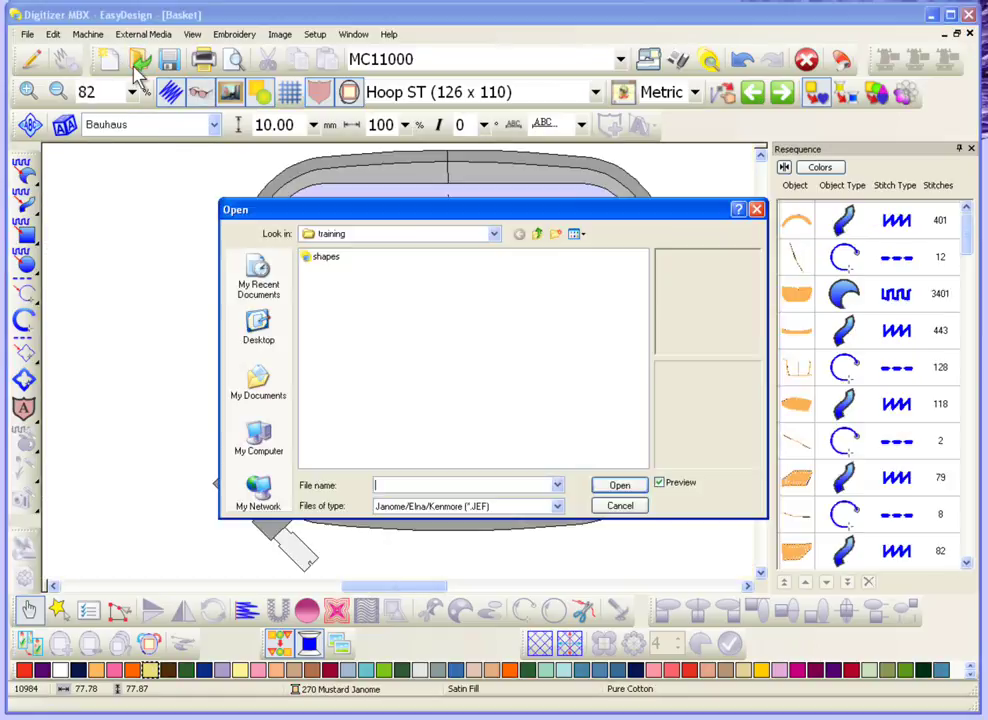
pyautogui.click(480, 520)
pyautogui.click(473, 270)
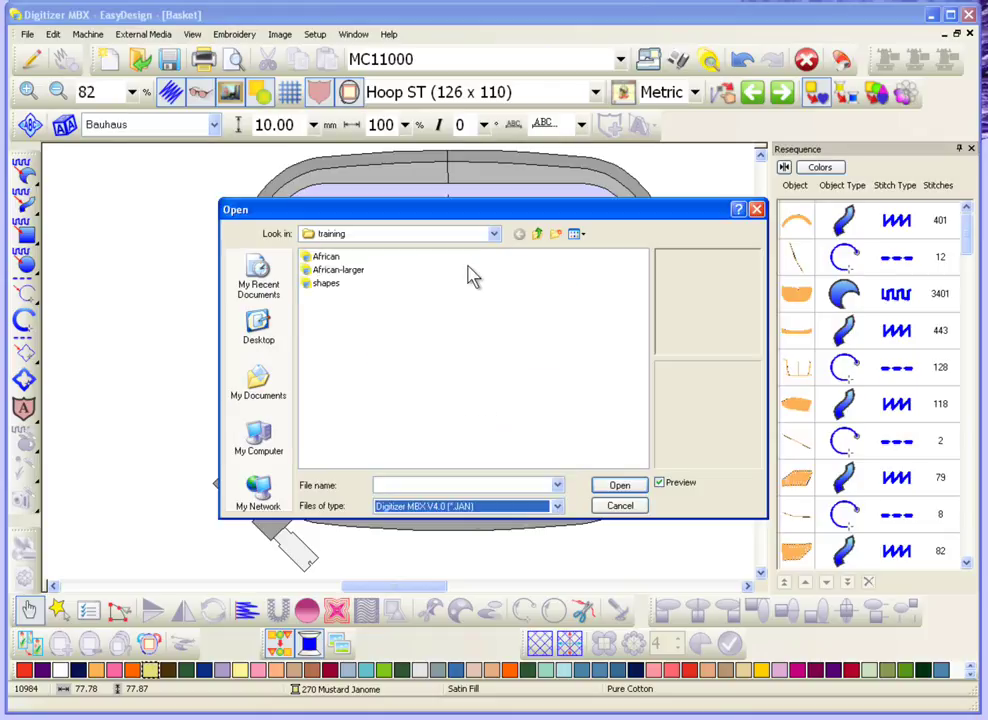
pyautogui.click(318, 284)
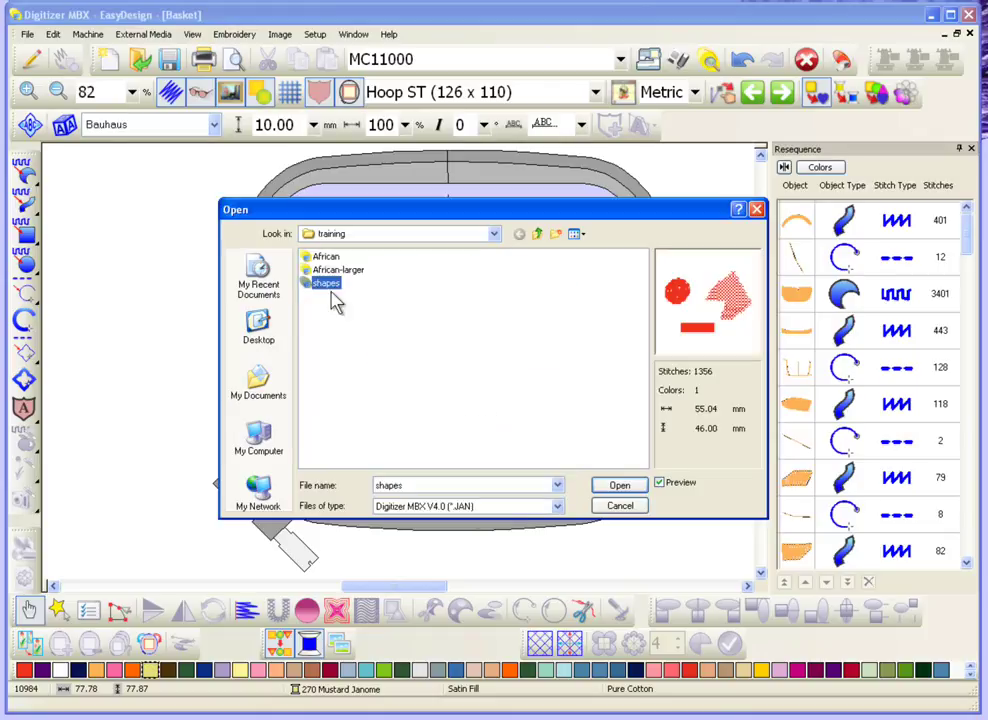
pyautogui.click(620, 485)
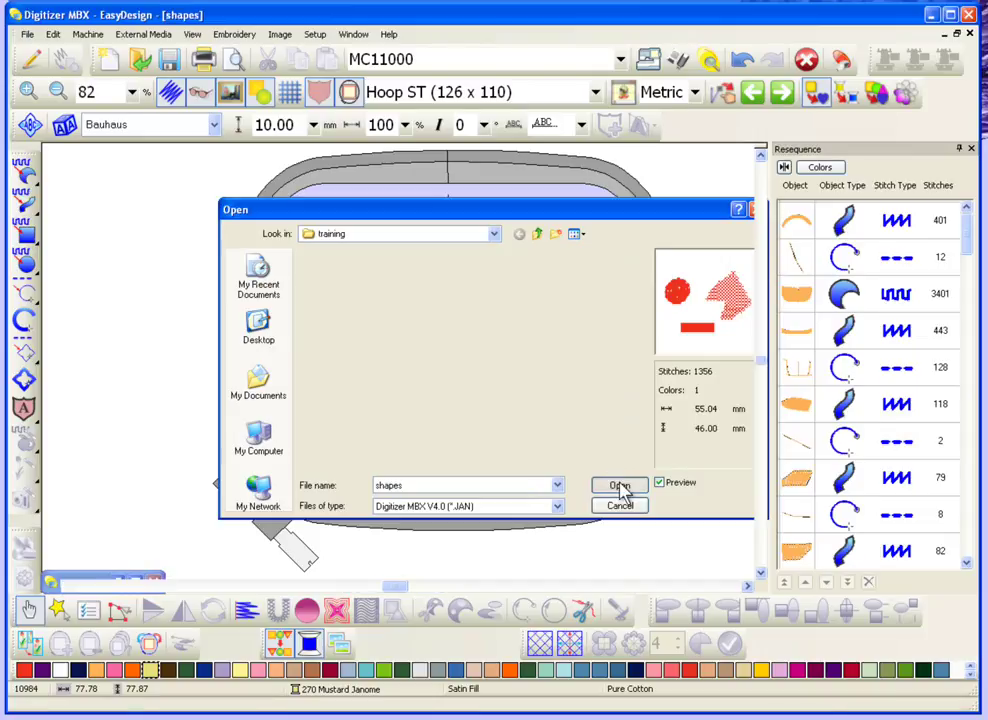